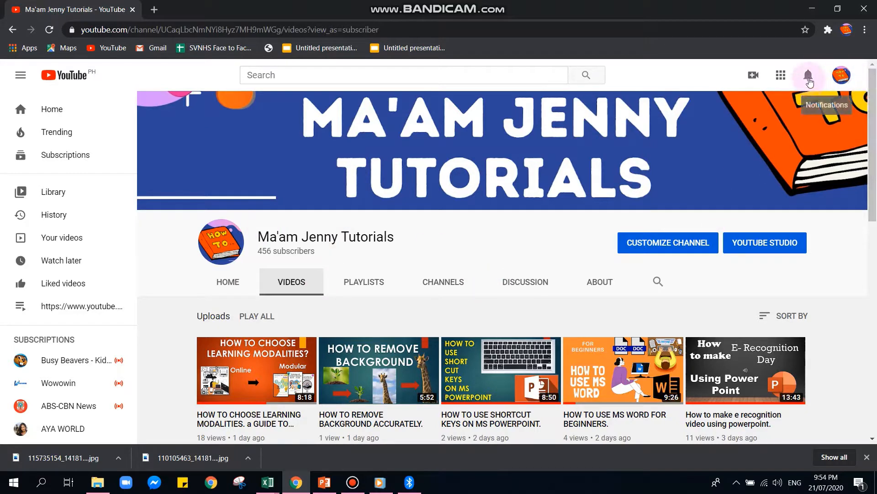
Bring the student list workbook to the front from the Excel taskbar.
scroll(420, 345, down, 5)
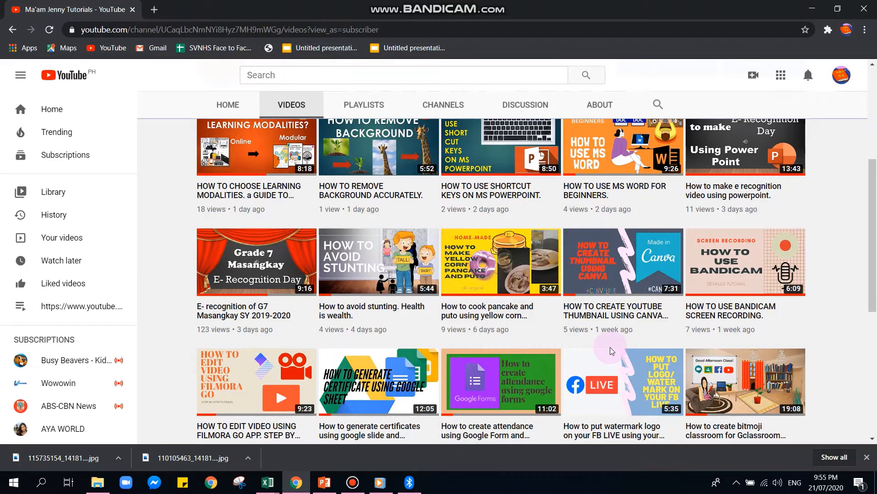
scroll(611, 351, down, 5)
scroll(612, 351, up, 6)
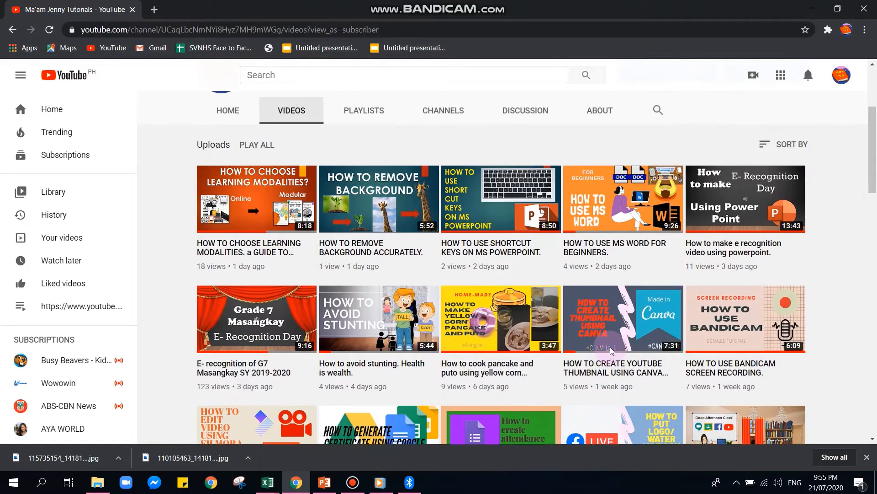
scroll(612, 351, up, 3)
click(274, 486)
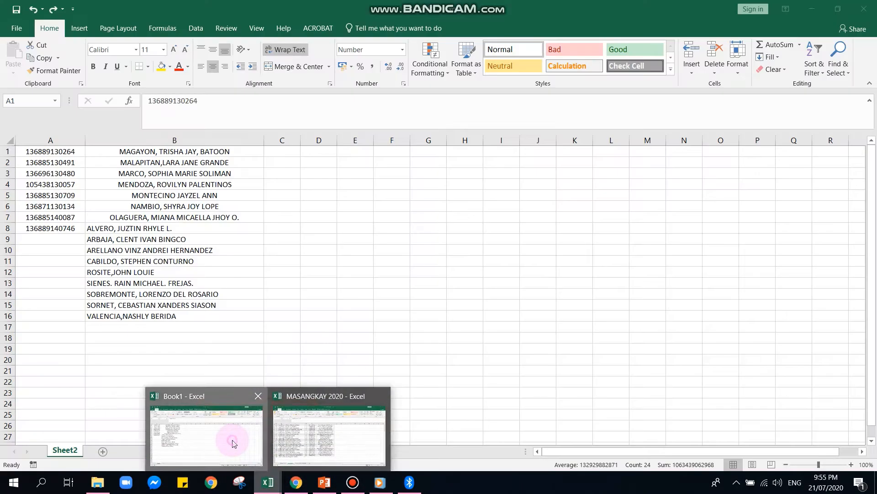
click(232, 439)
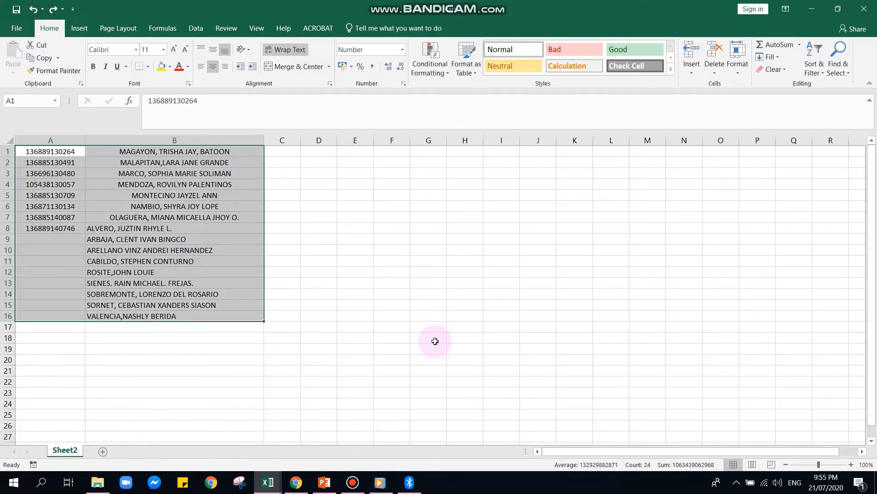
Move the ID numbers and names block from A1:B16 down to A3:B18.
click(405, 329)
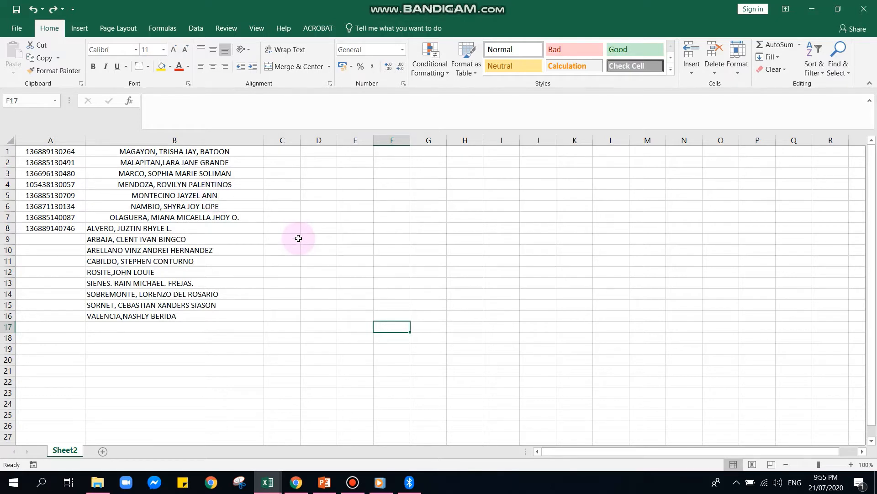
click(34, 154)
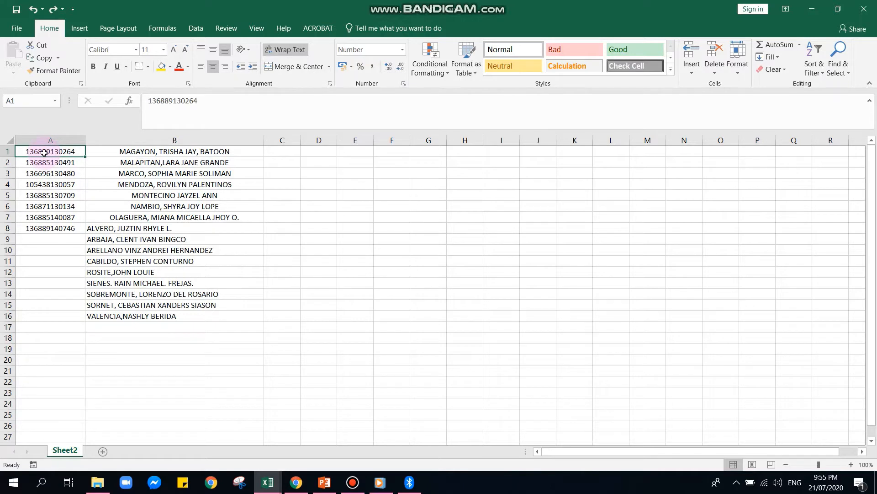
drag(44, 153, 190, 335)
click(62, 154)
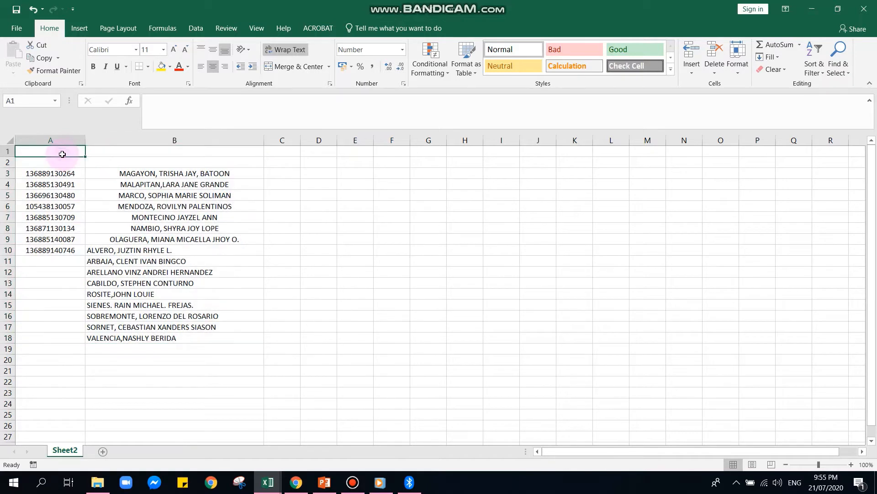
Enter the headers LRN, FULL NAME, DAY 1 and DAY2 in A1:D1.
text(LRN)
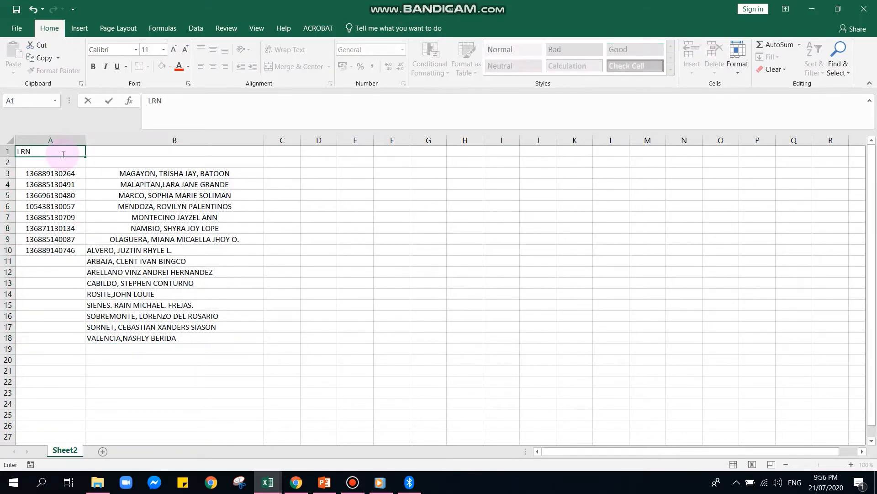
key(Tab)
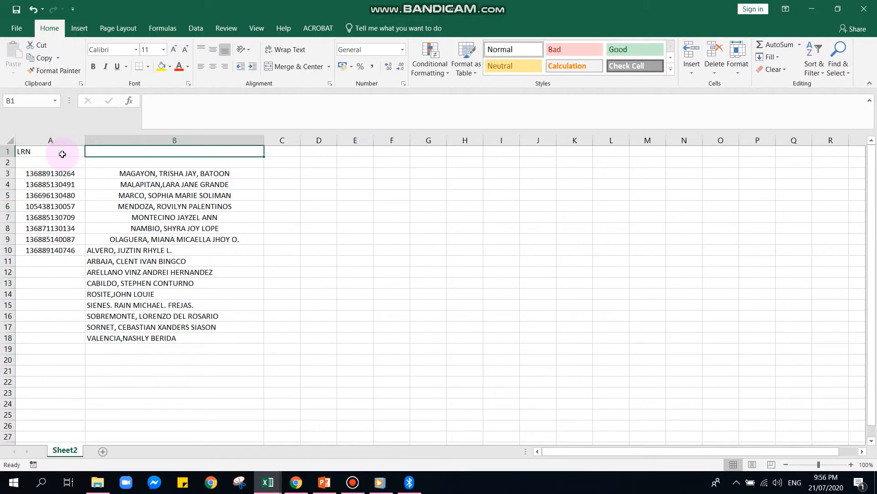
text(FU)
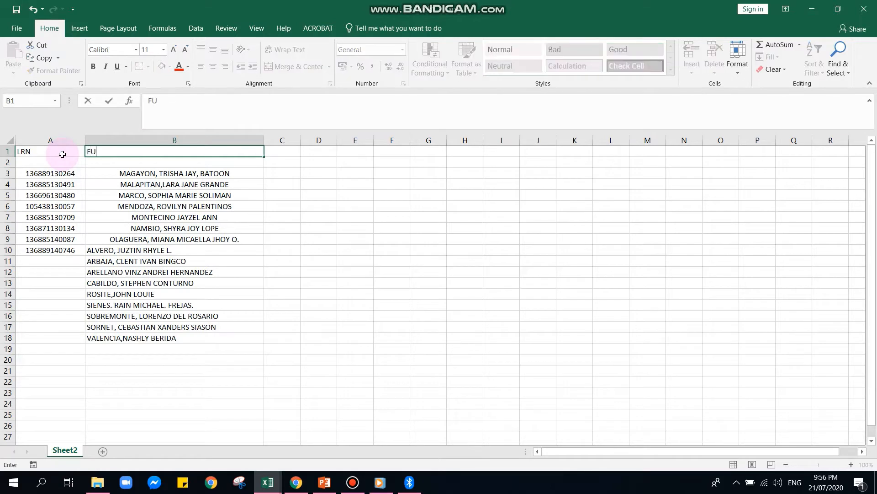
text(LL NAME)
key(Tab)
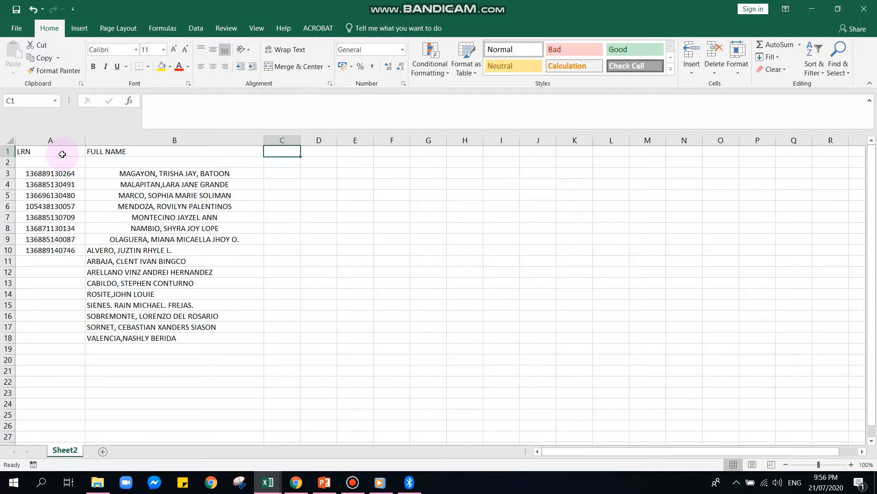
text(DAY 1)
key(Tab)
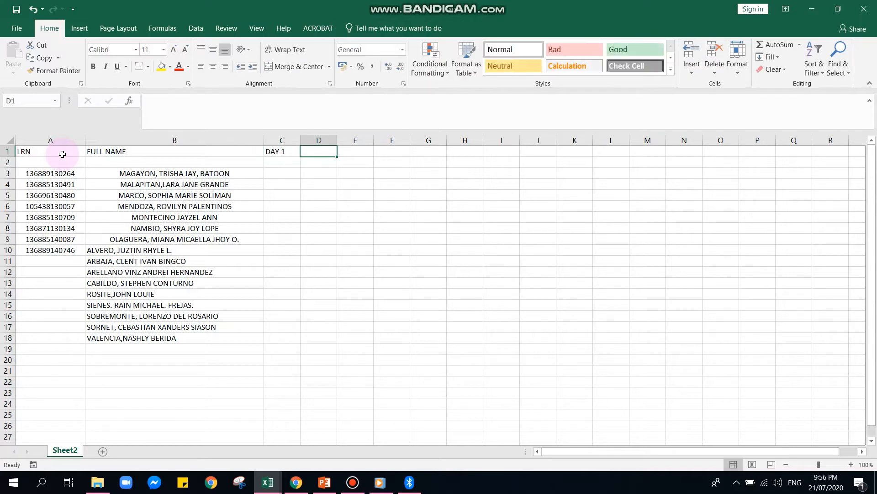
text(DAY2)
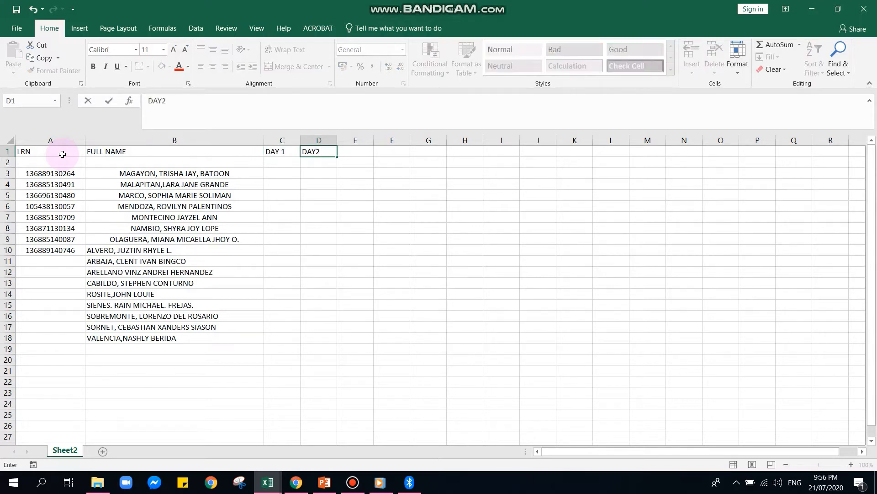
key(Tab)
Add the DAY3, DAY4 and DAY5 headers in E1:G1, then select the whole table.
text(DAY)
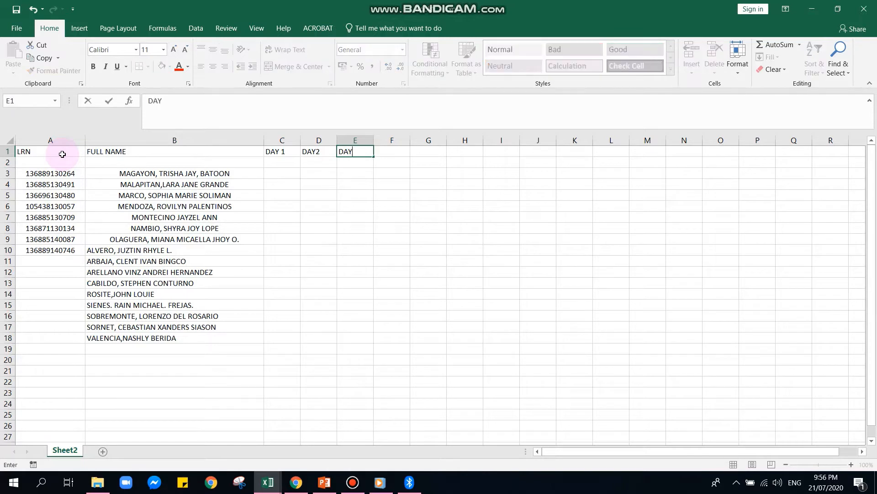
text(3)
key(Tab)
text(DAY)
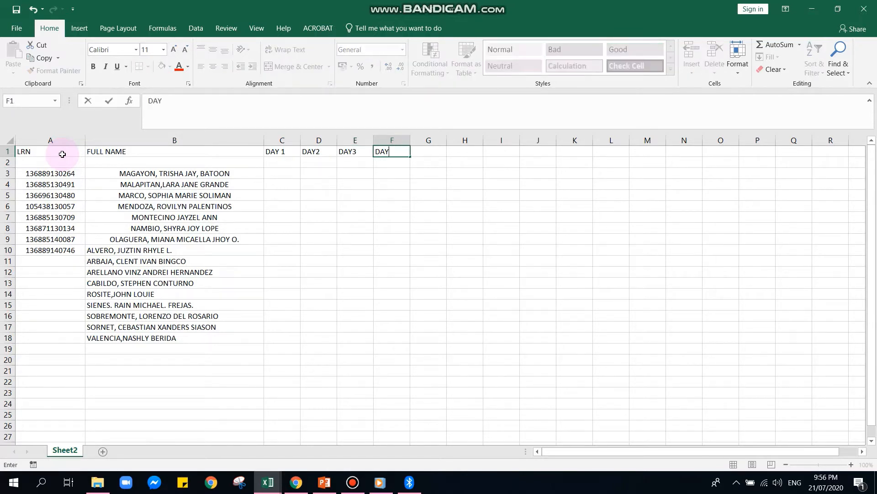
text(4)
key(Tab)
text(DA)
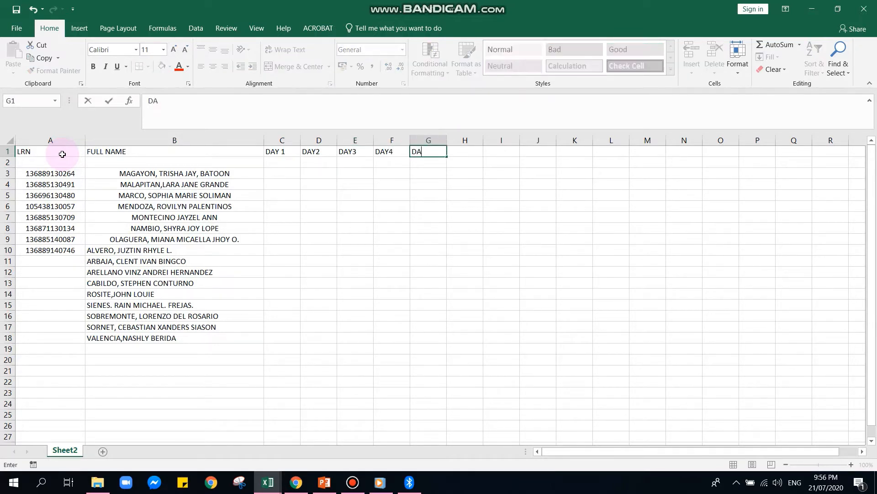
text(Y5)
key(Tab)
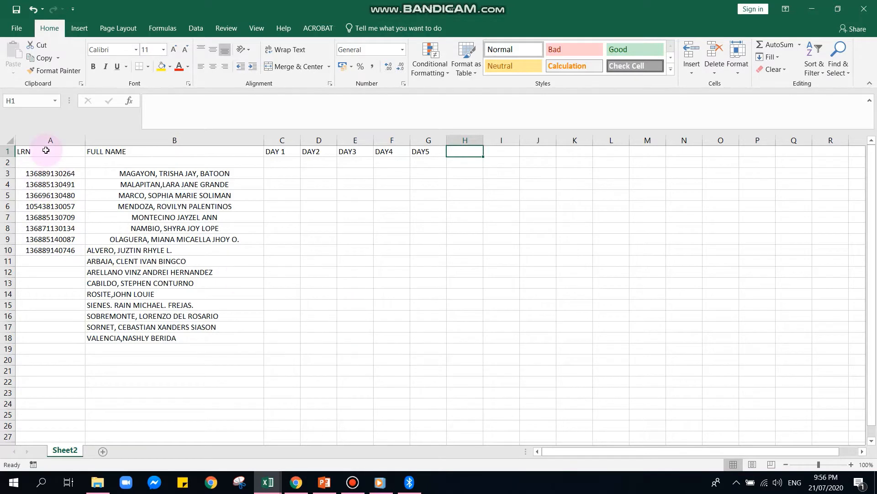
drag(46, 151, 438, 337)
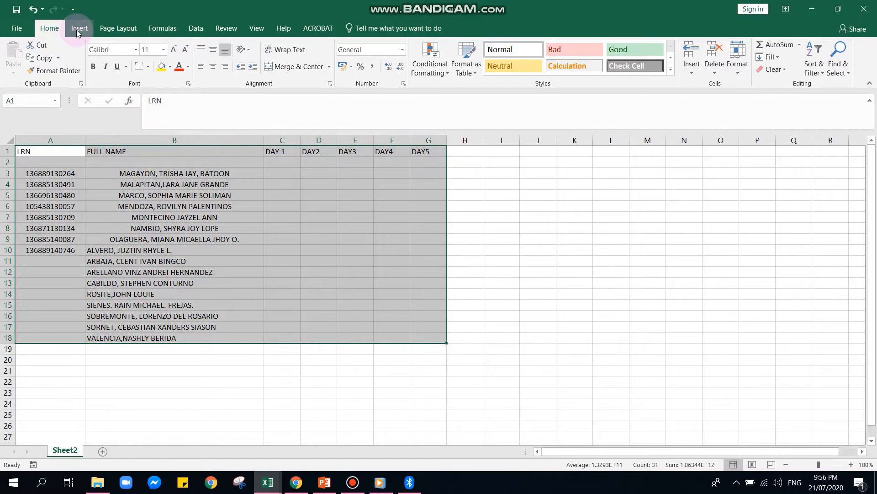
Apply thick solid outline and inside borders to the whole table A1:G18 through Format Cells.
click(735, 64)
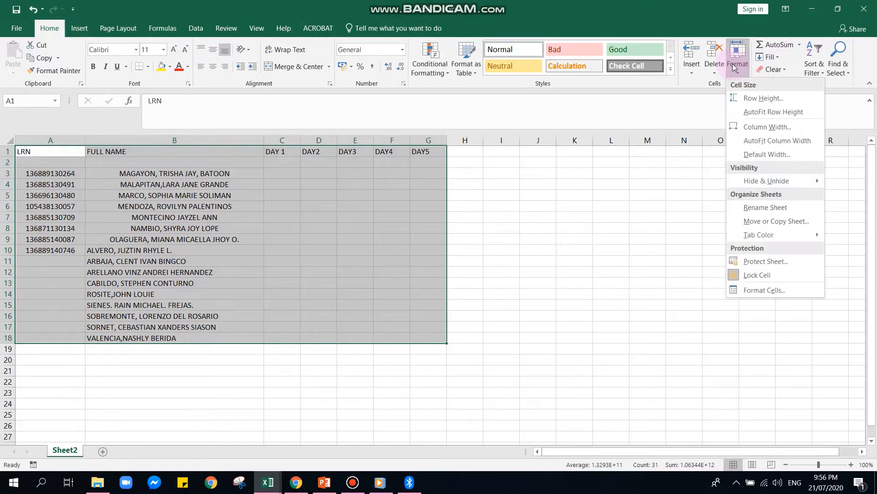
click(772, 290)
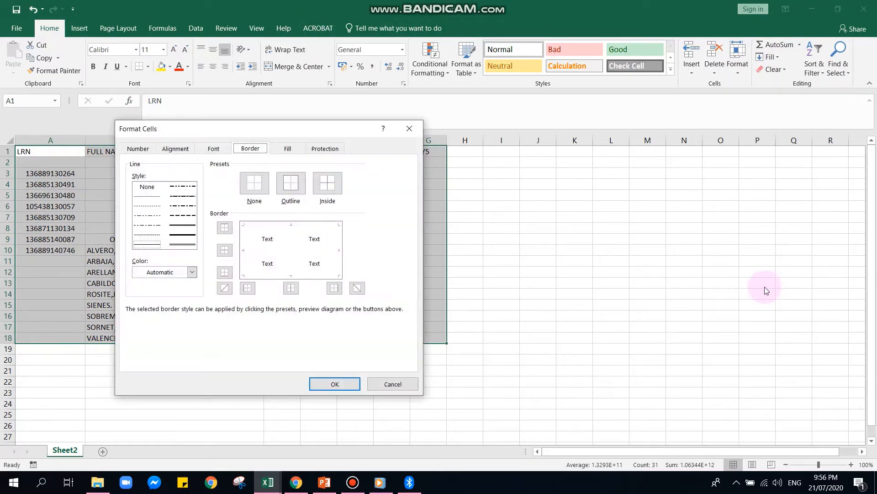
click(292, 182)
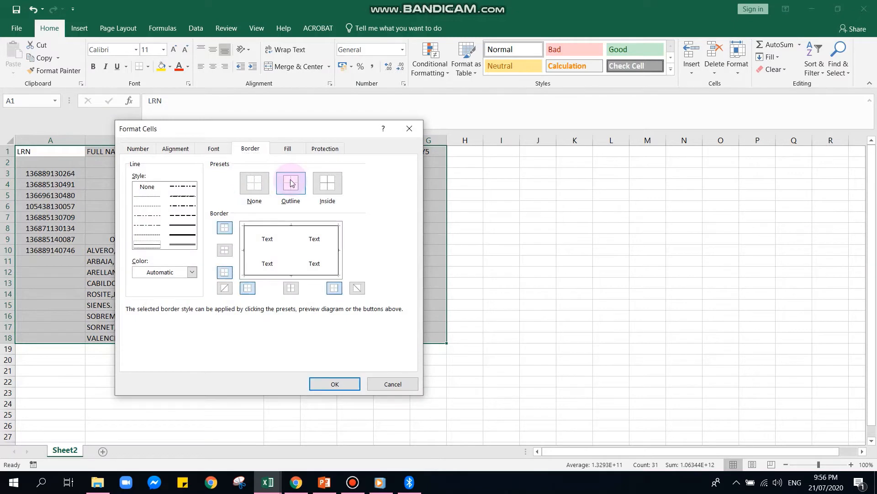
click(327, 183)
click(347, 389)
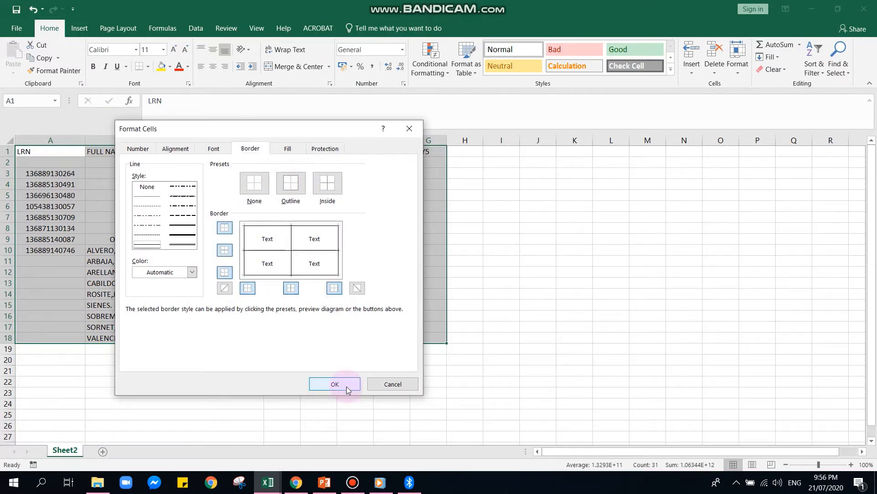
click(186, 234)
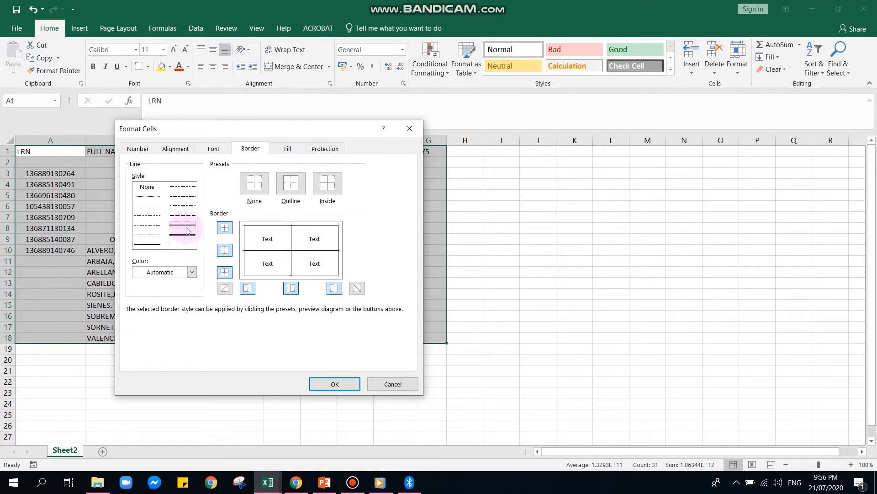
click(319, 388)
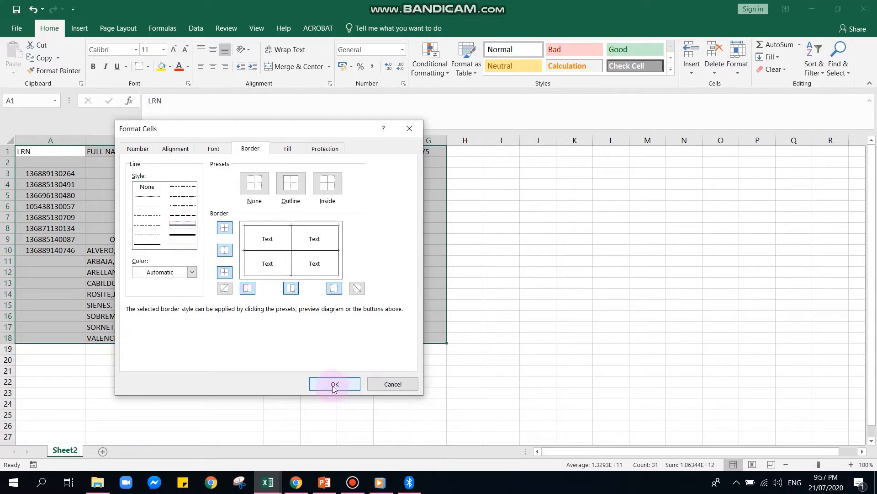
click(333, 385)
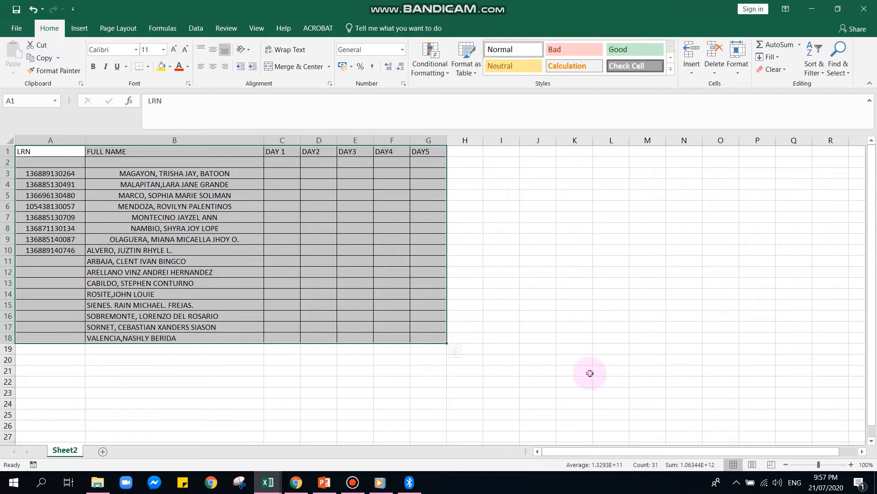
click(591, 373)
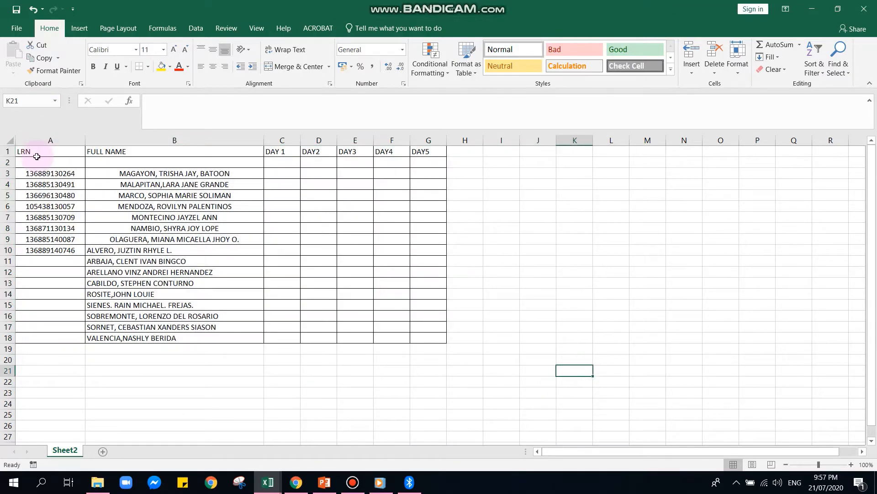
Make the header labels in A1:G1 bold Arial at size 12, centred.
drag(35, 152, 428, 149)
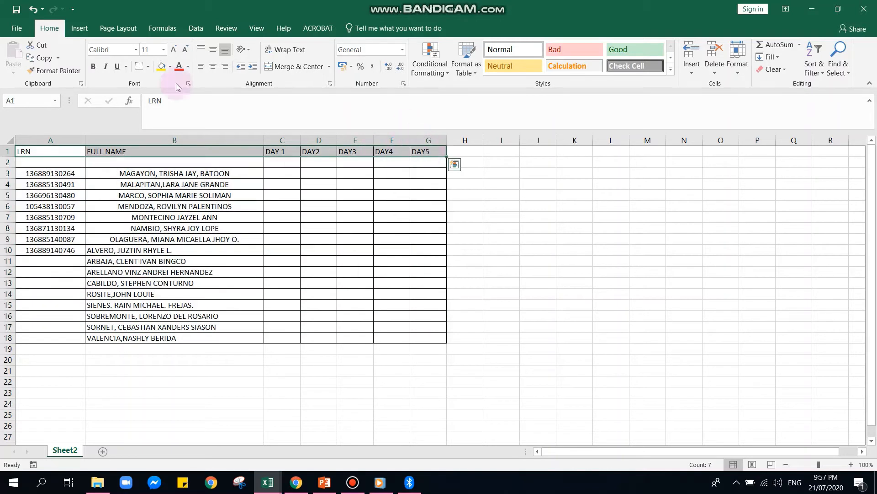
click(96, 67)
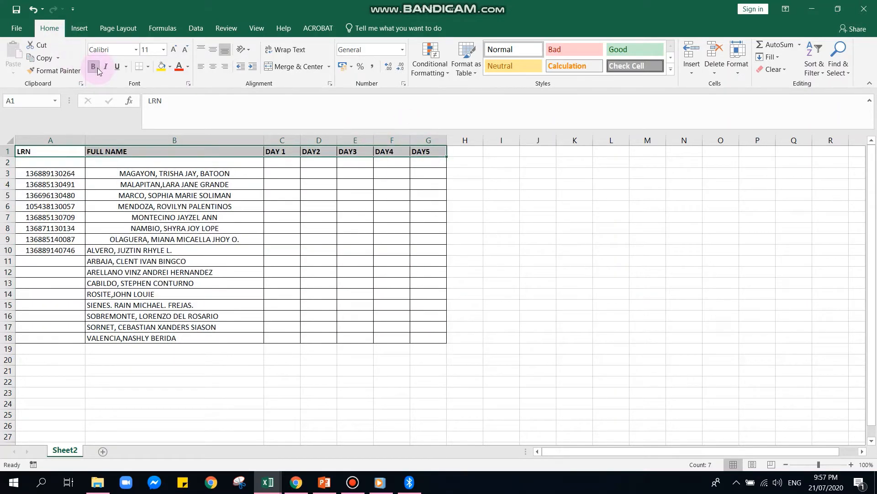
click(136, 50)
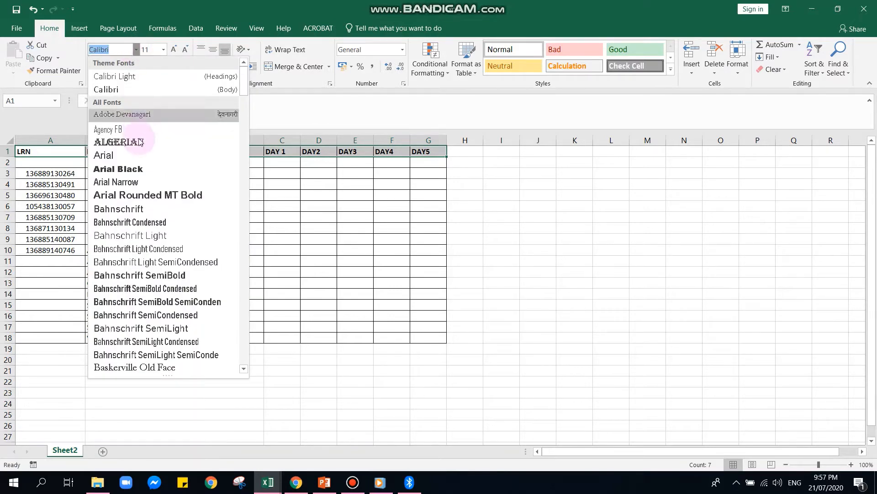
click(134, 159)
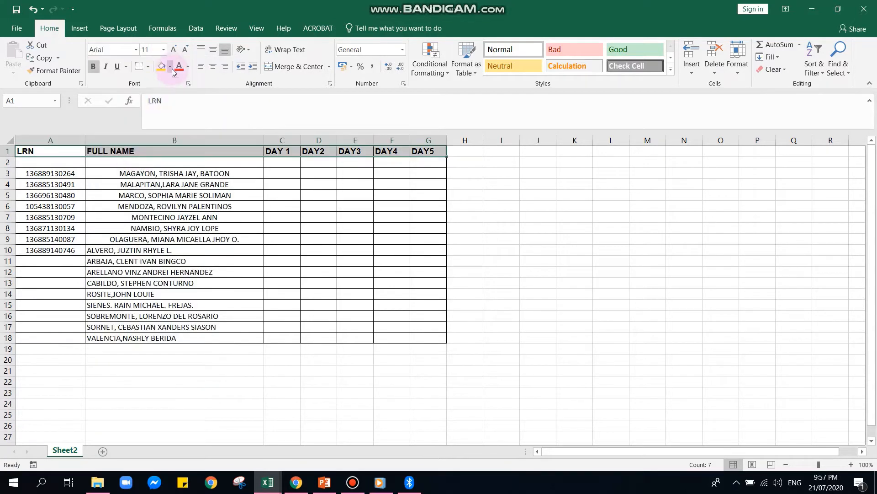
click(177, 53)
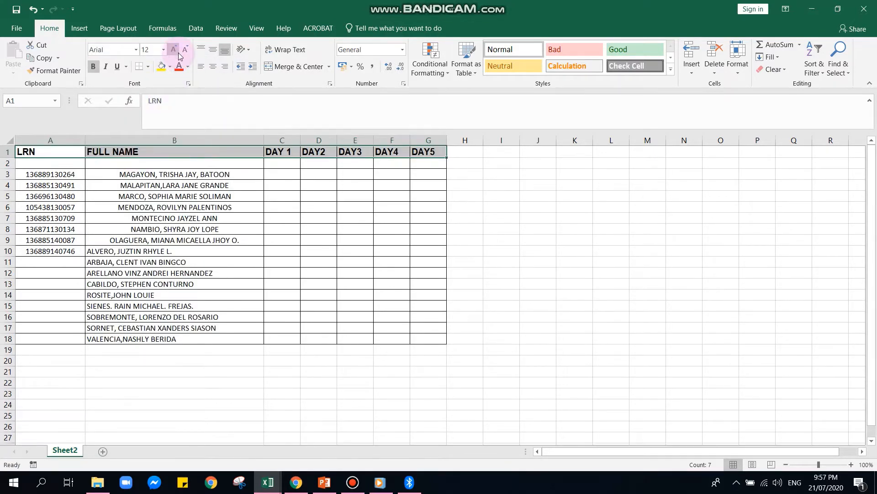
click(211, 67)
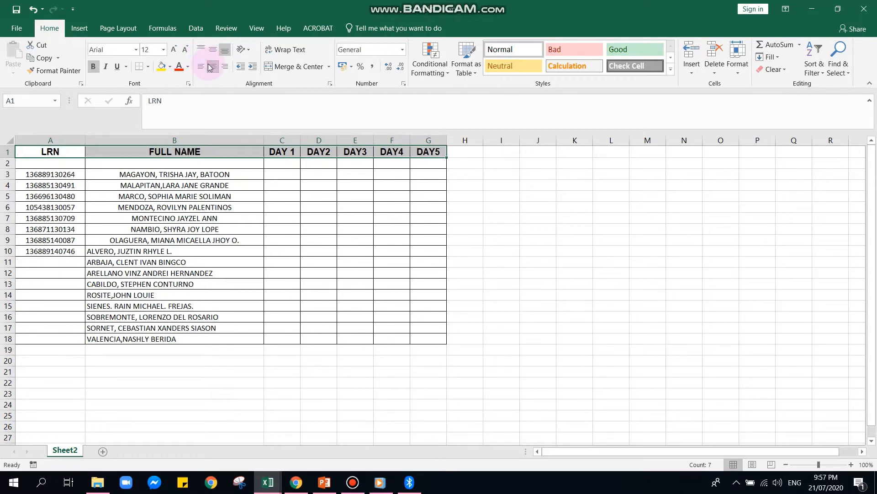
click(145, 205)
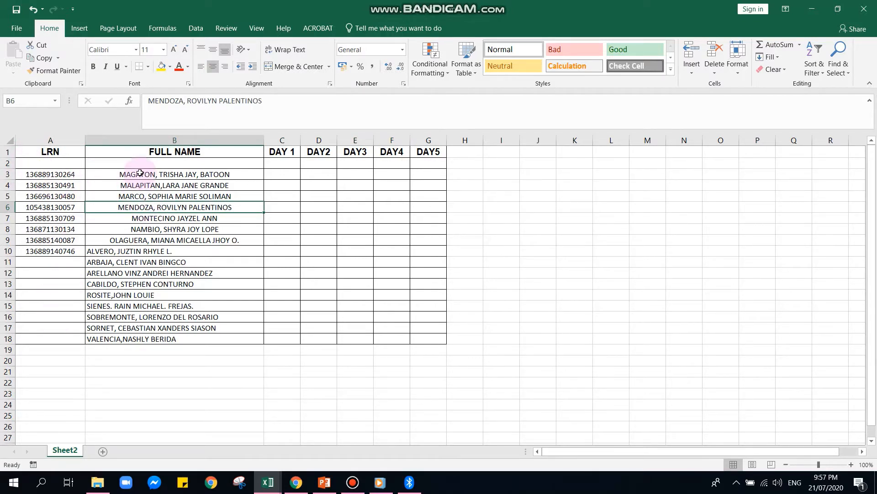
click(42, 148)
Insert a blank column A before the LRN column.
click(42, 141)
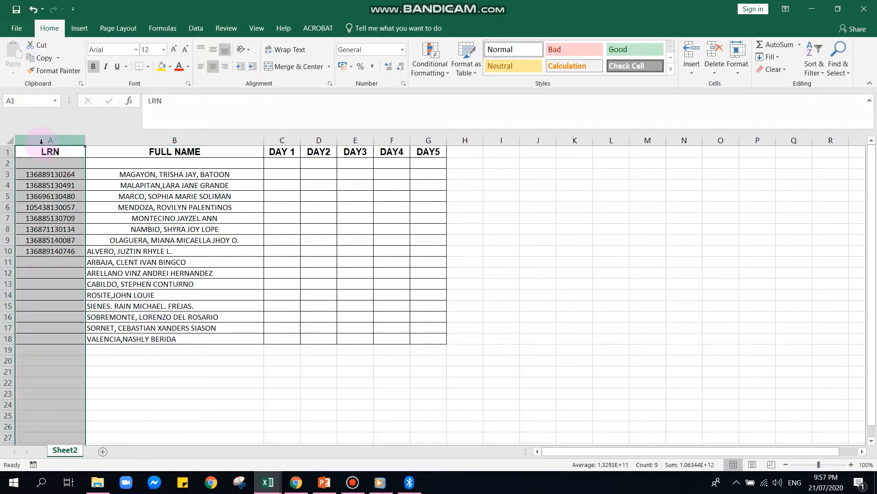
click(687, 69)
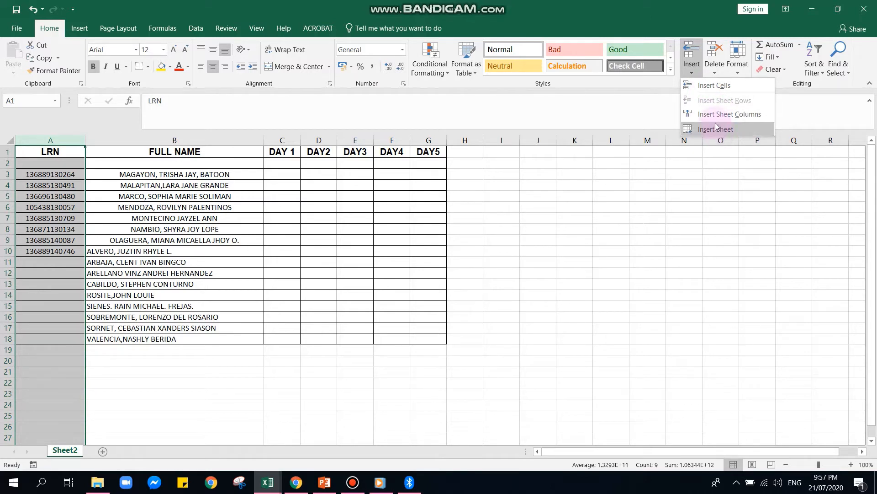
click(711, 114)
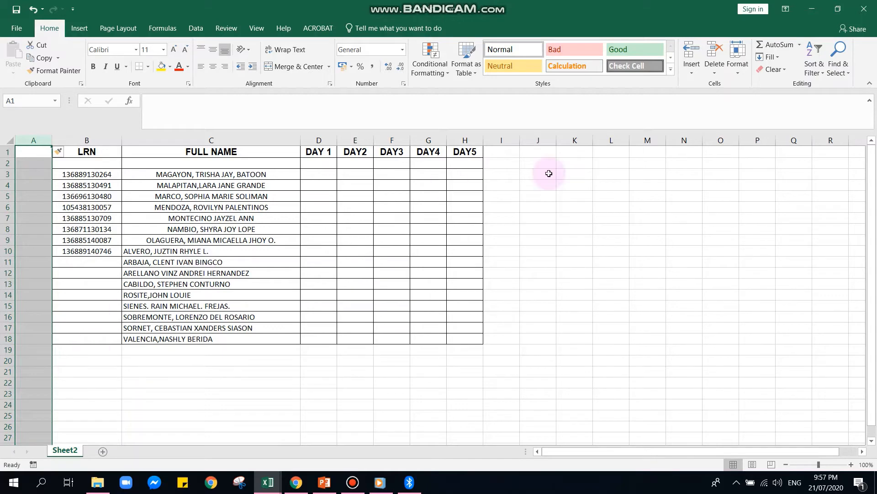
Give new column A thin solid outline and inside borders, and type 'No.' in A1.
click(738, 64)
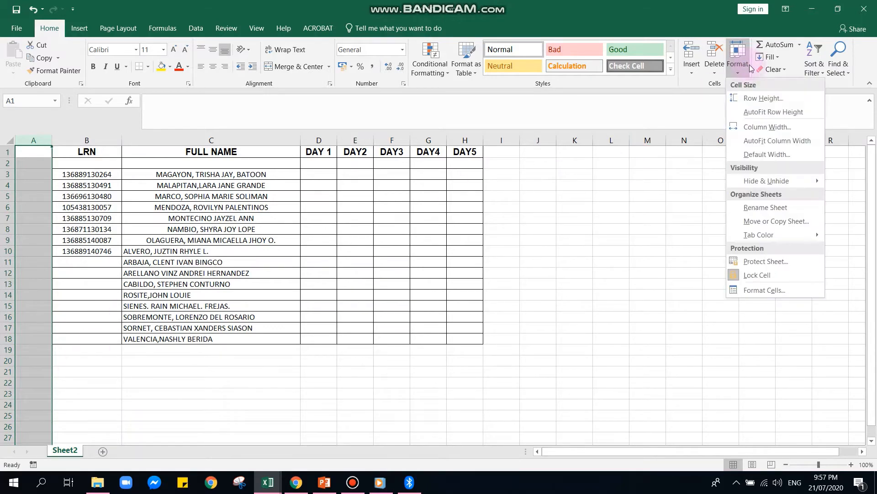
click(782, 294)
click(291, 183)
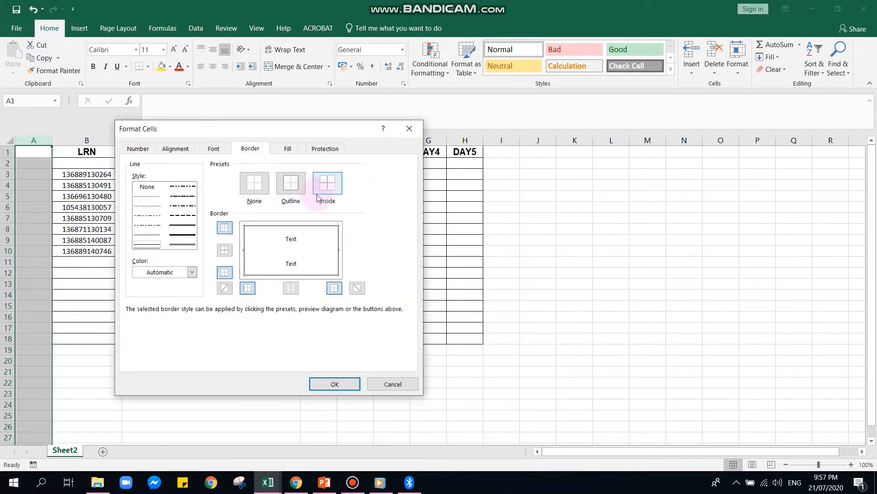
click(325, 184)
click(334, 384)
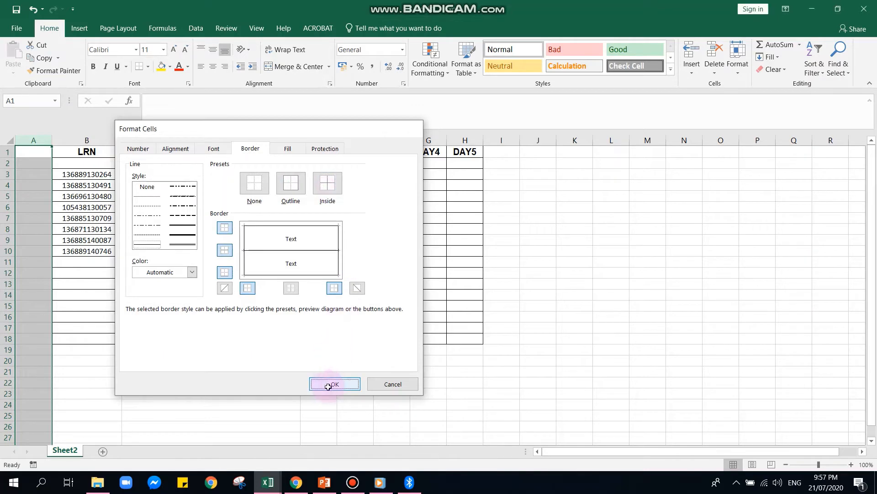
right_click(24, 152)
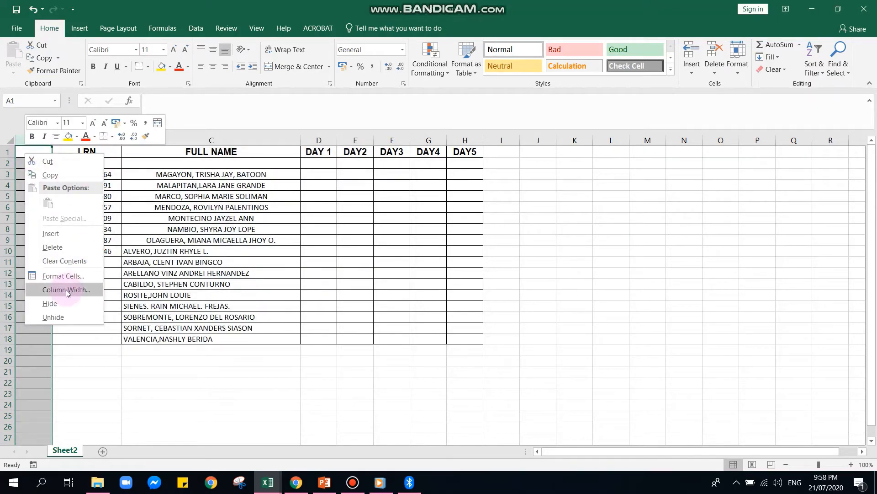
click(65, 276)
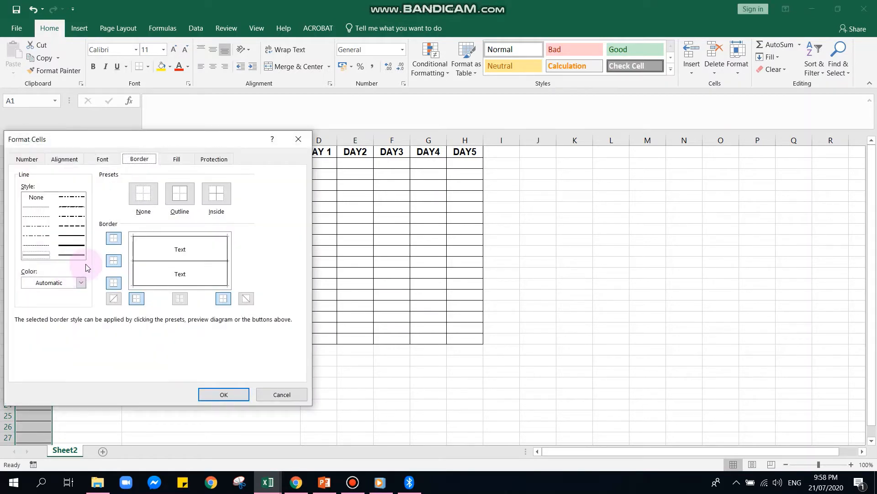
click(73, 236)
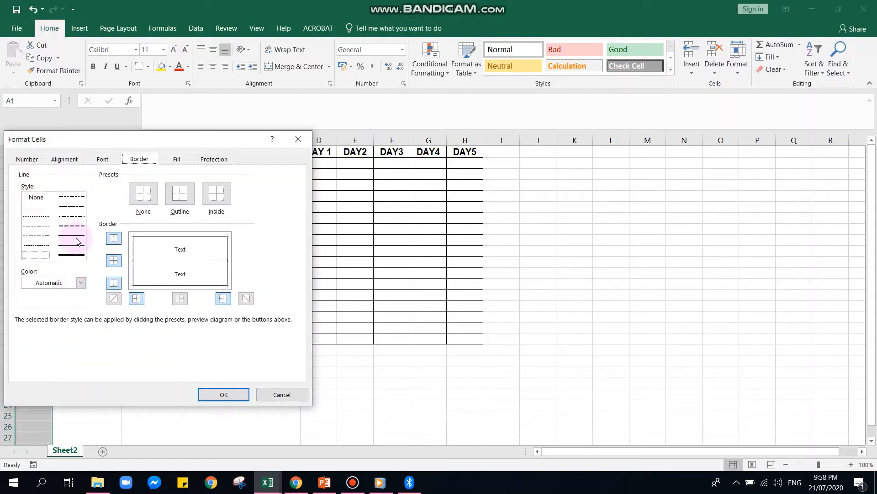
click(211, 392)
click(204, 392)
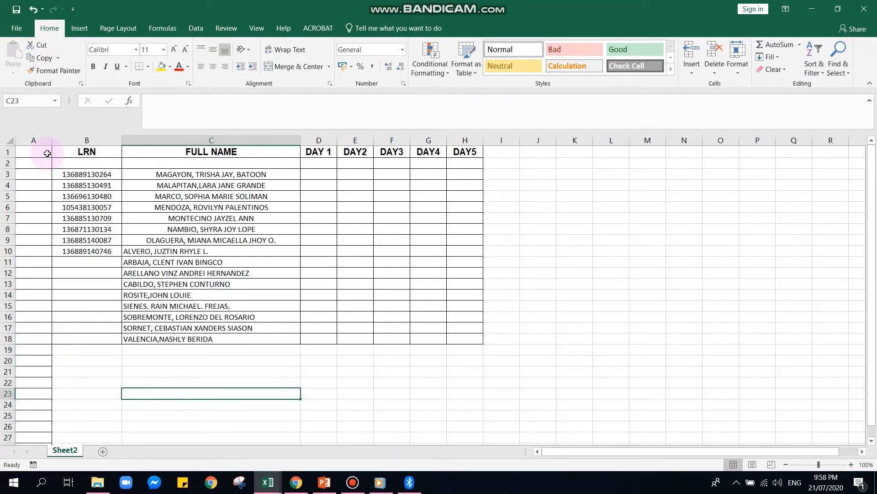
click(47, 153)
text(No.)
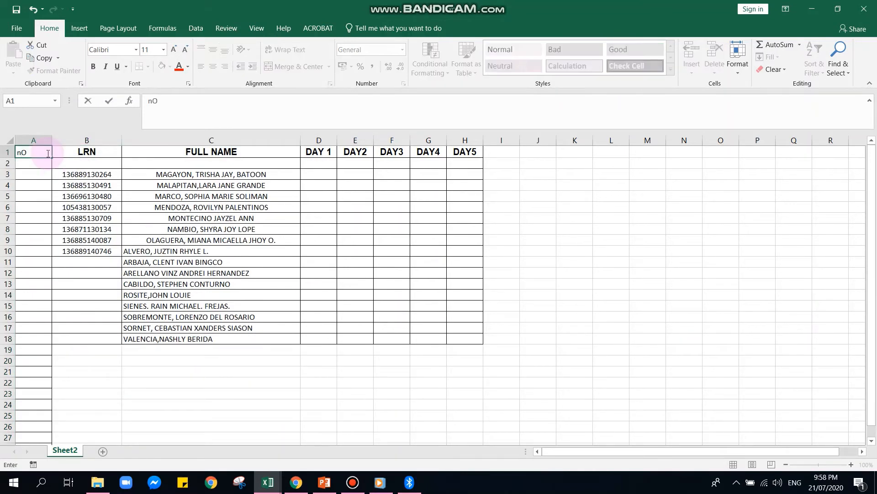
Format the 'No.' heading in A1 as centred Arial at size 12.
click(73, 184)
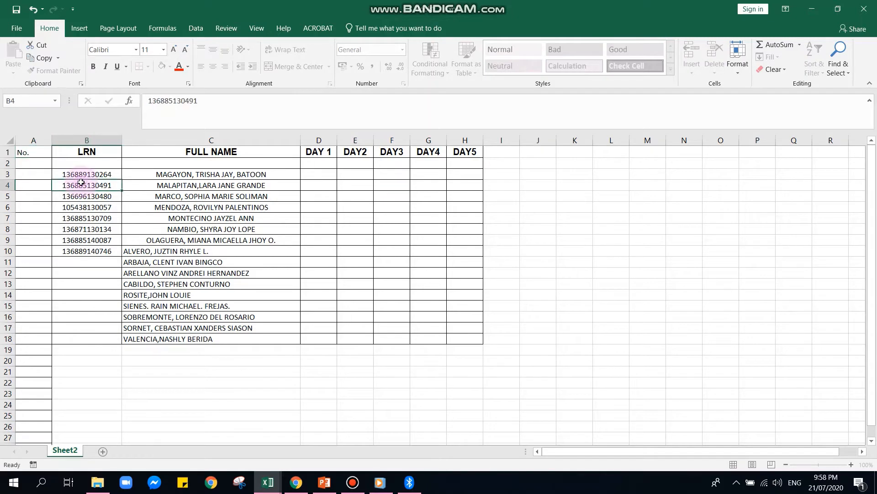
click(42, 155)
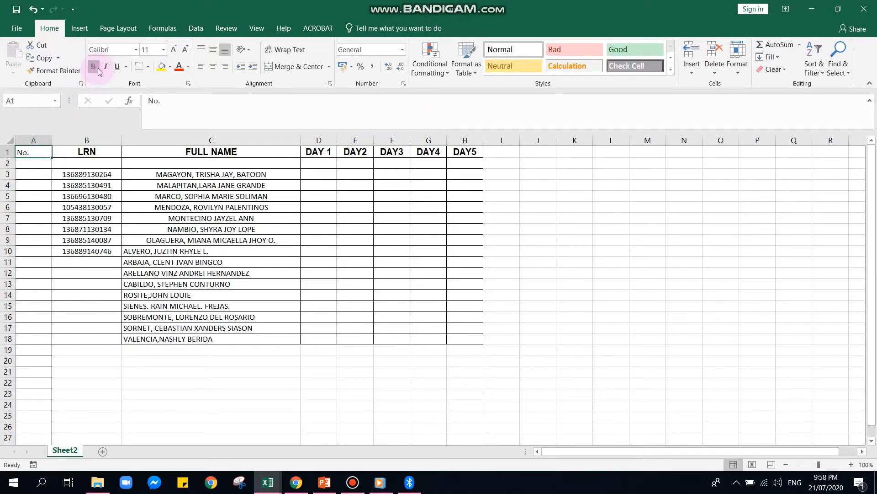
click(135, 49)
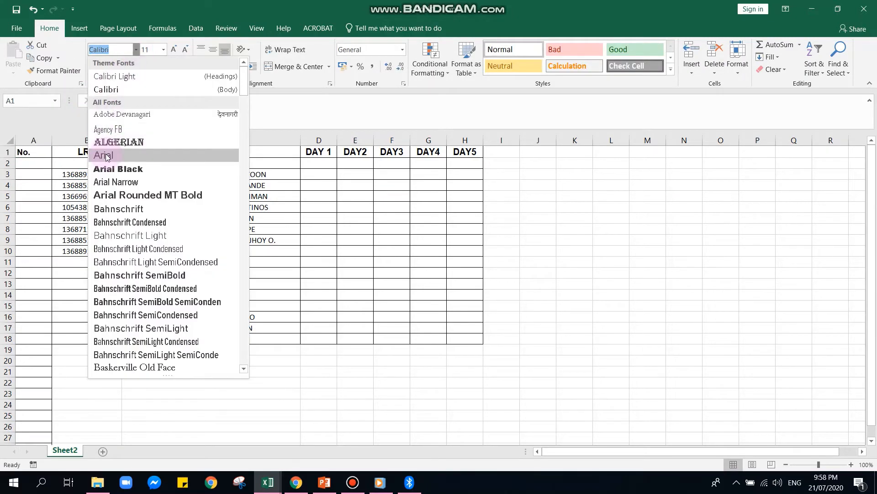
click(106, 156)
click(210, 69)
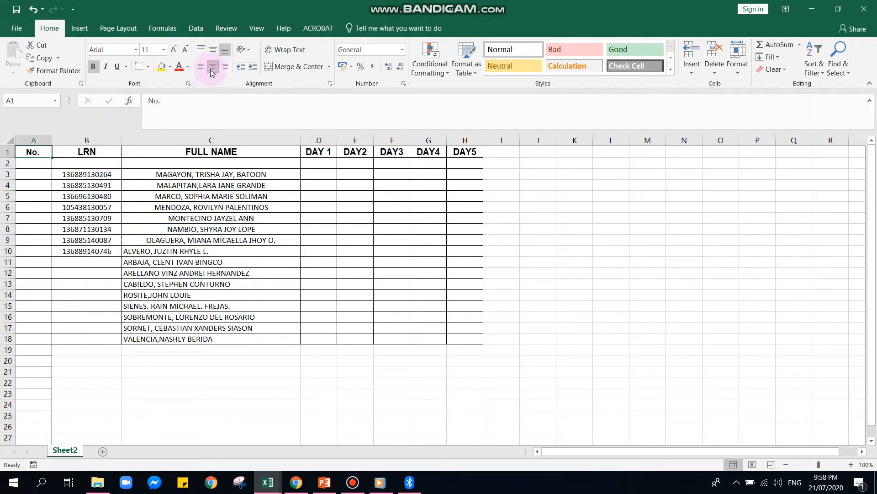
click(174, 52)
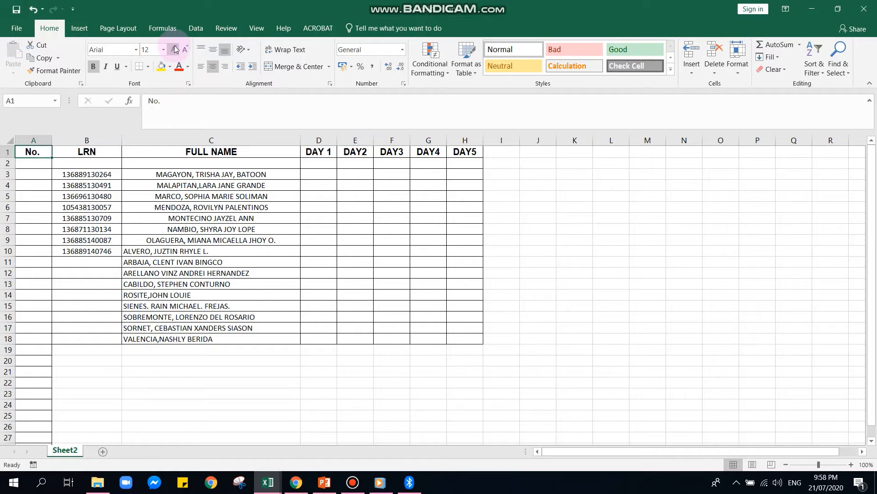
click(186, 50)
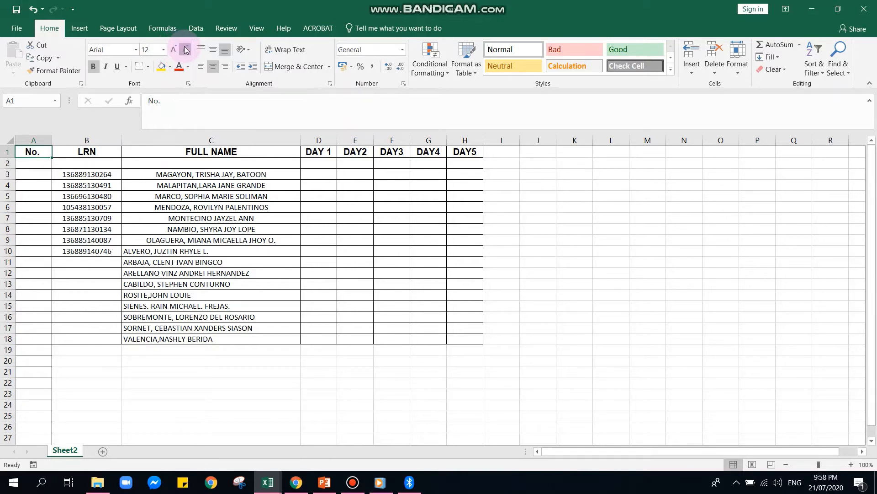
click(174, 51)
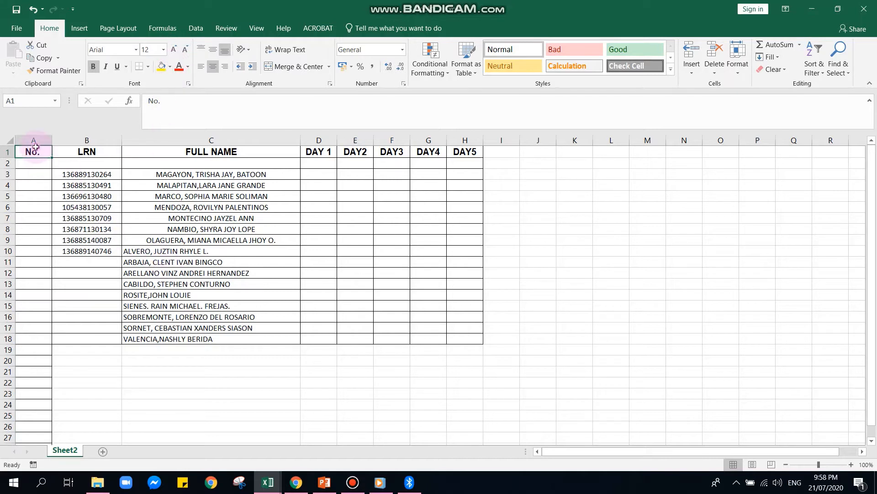
Fill the header row A1:H1 with green.
drag(35, 146, 467, 154)
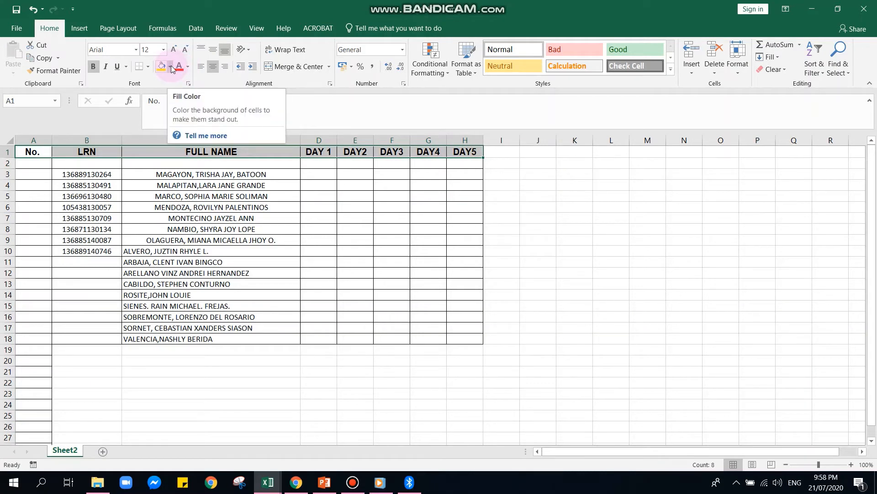
click(171, 68)
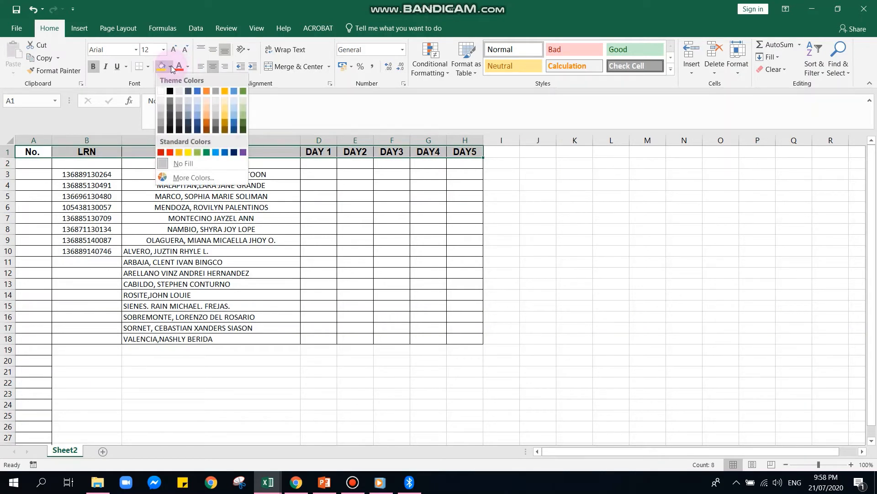
click(205, 153)
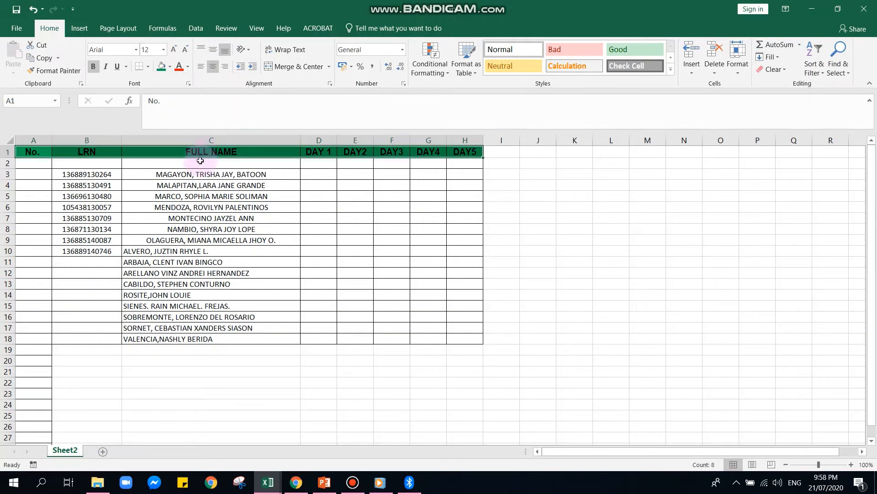
click(196, 183)
click(31, 172)
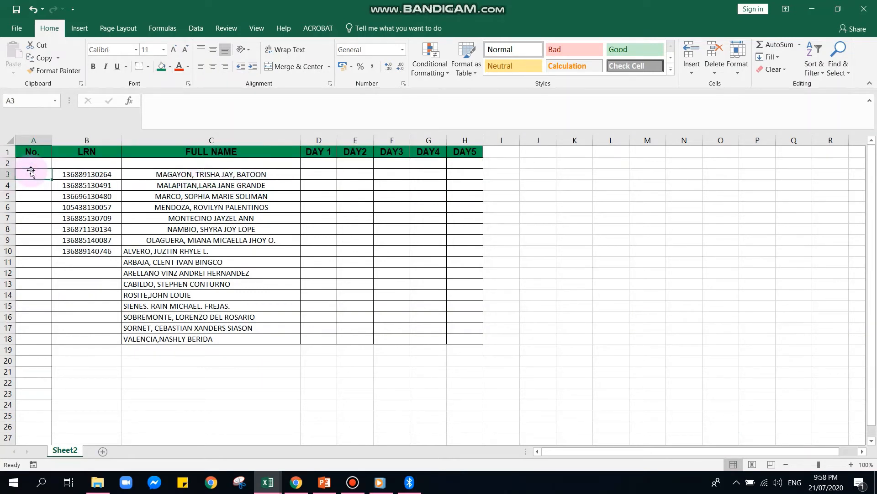
Enter the numbers 1, 2 and 3 in A3:A5.
text(1)
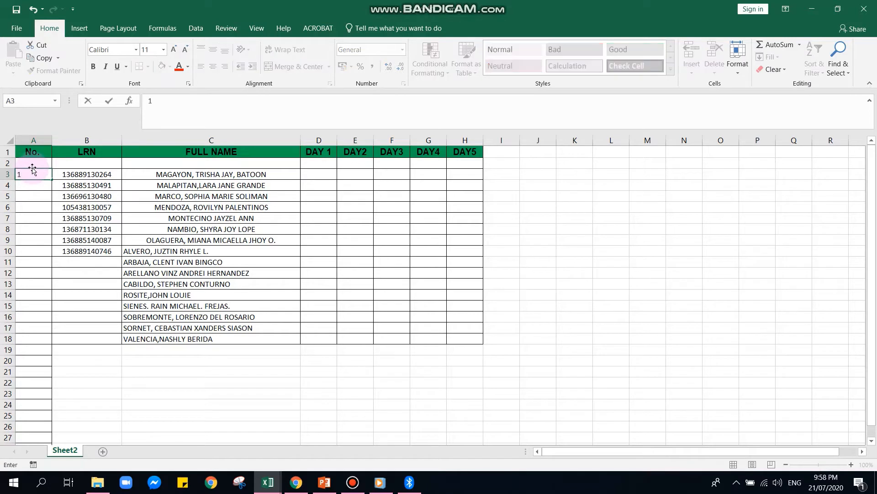
key(Return)
text(2)
key(Return)
text(3)
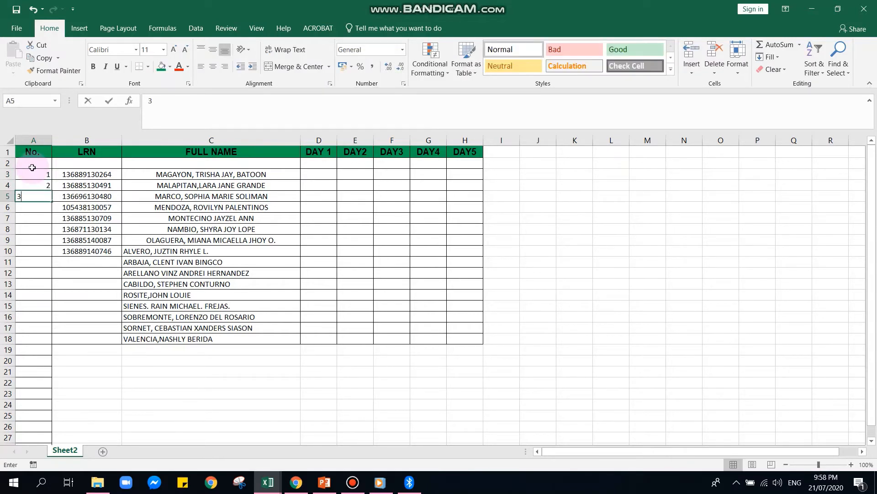
key(Return)
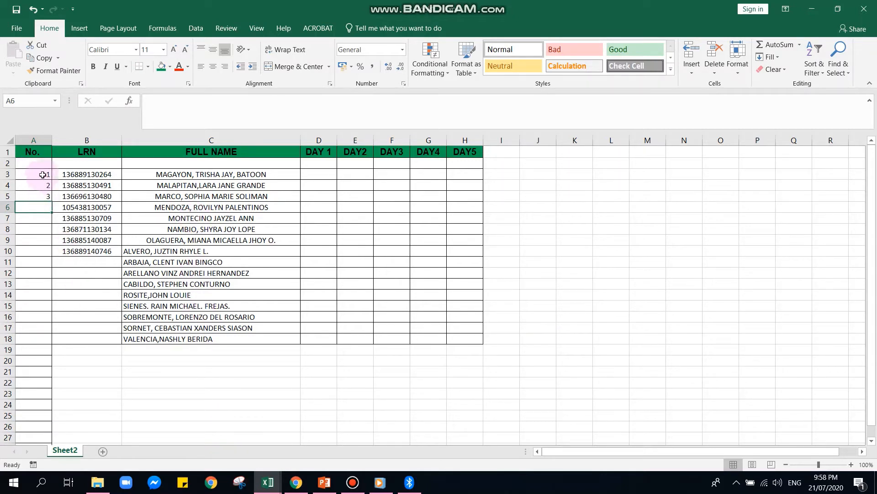
Make the numbers bold and centred, and fill the series down to 16 in A18.
click(43, 175)
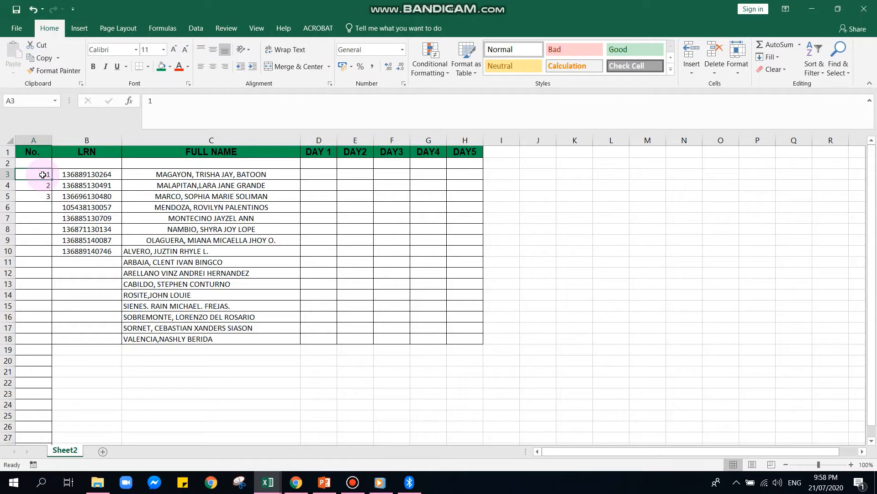
drag(43, 174, 46, 191)
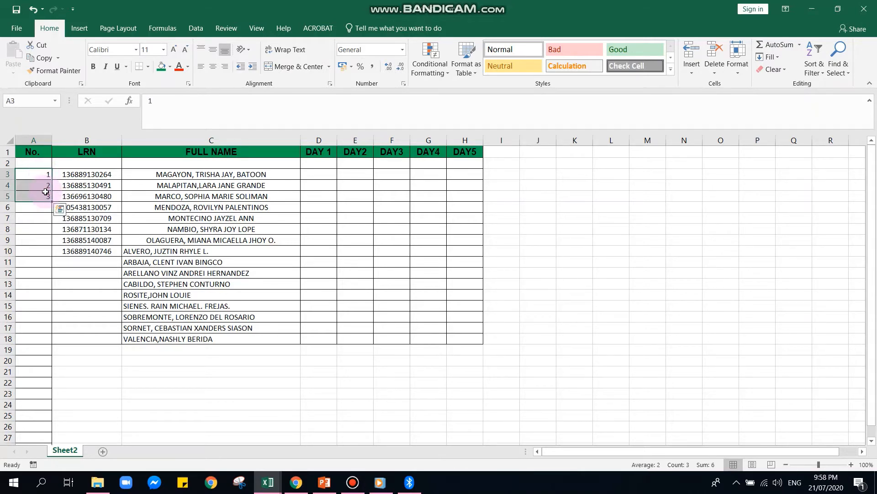
click(80, 70)
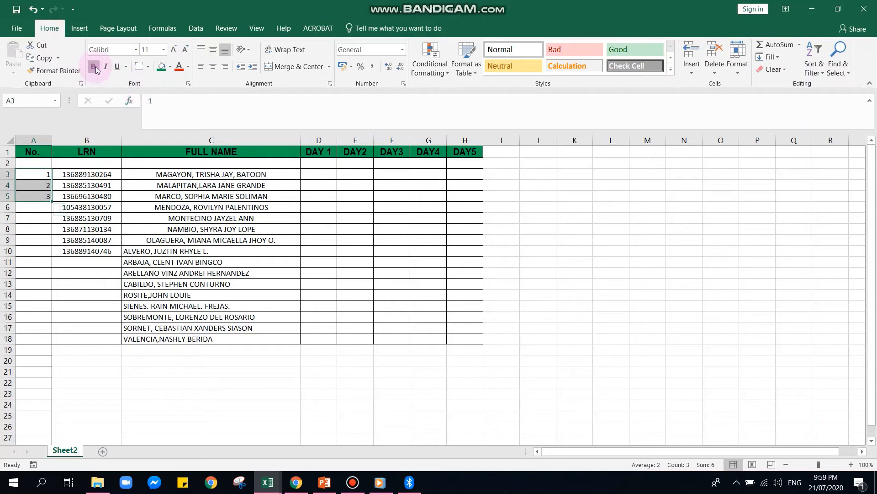
click(212, 68)
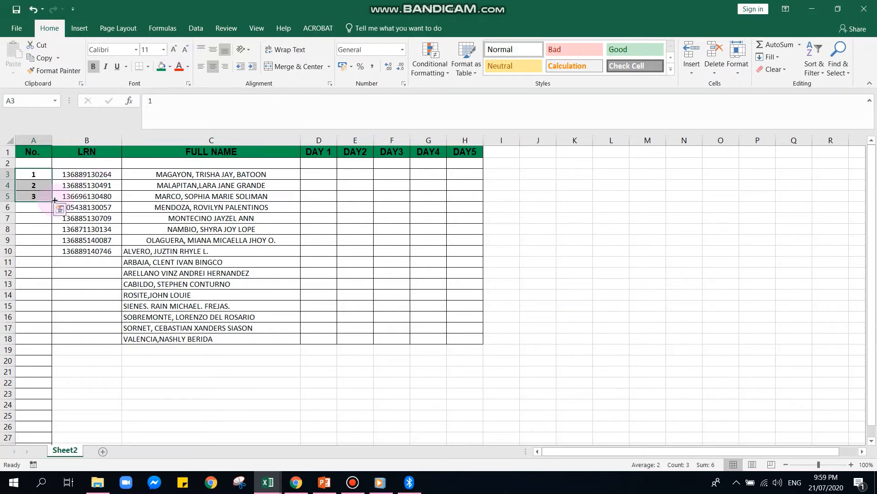
drag(52, 201, 40, 344)
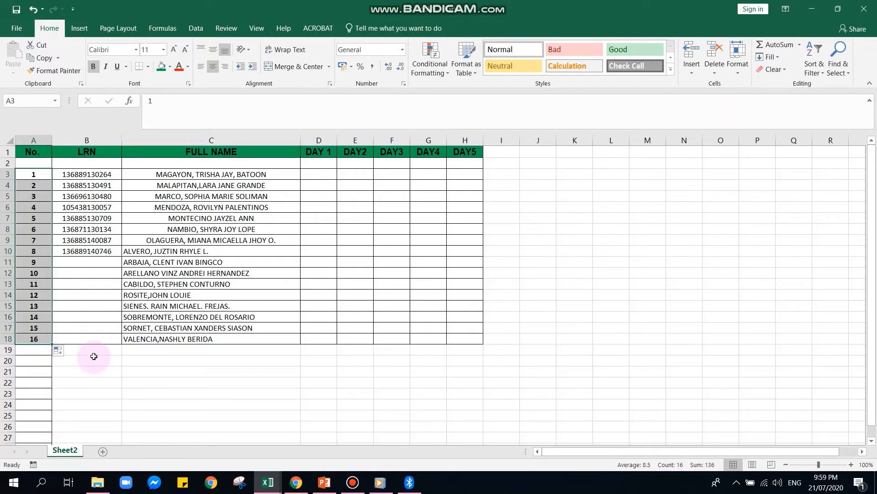
click(103, 212)
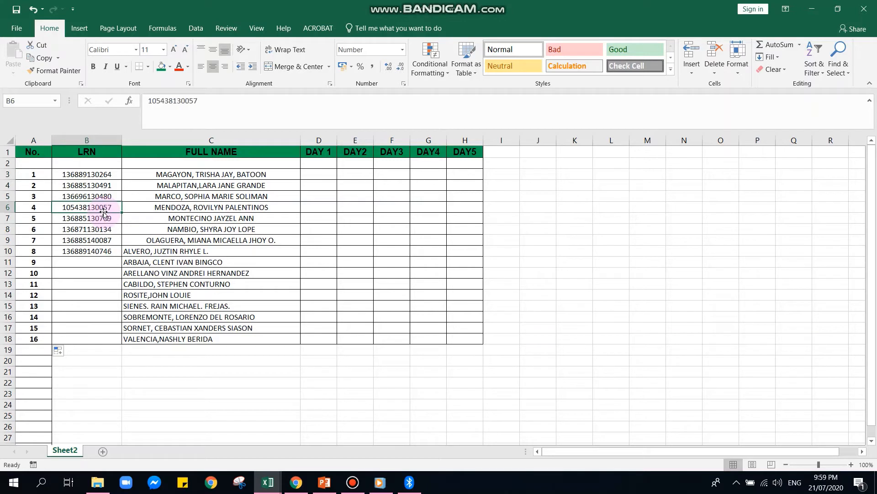
Replace the second student's LRN in B4 with a new 12-digit number.
click(65, 178)
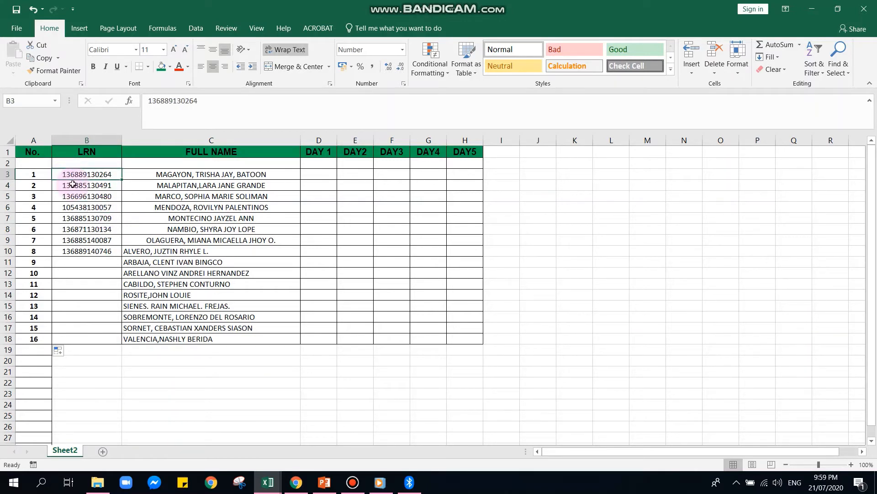
click(73, 184)
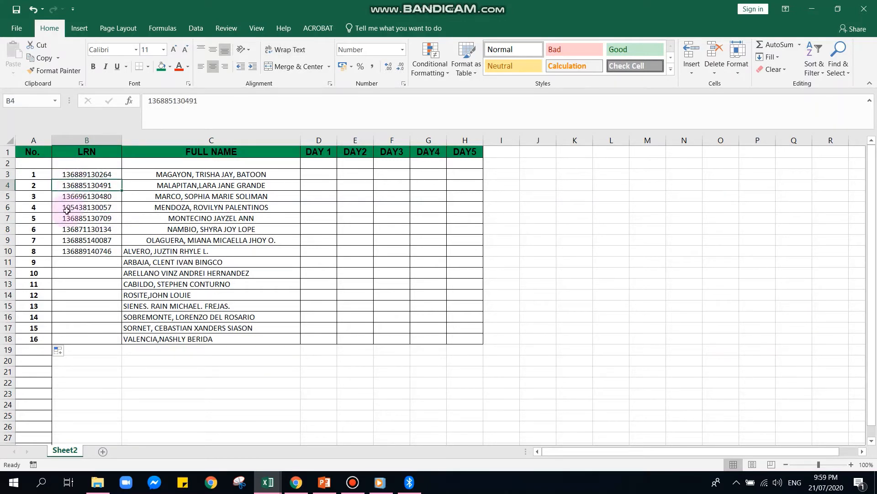
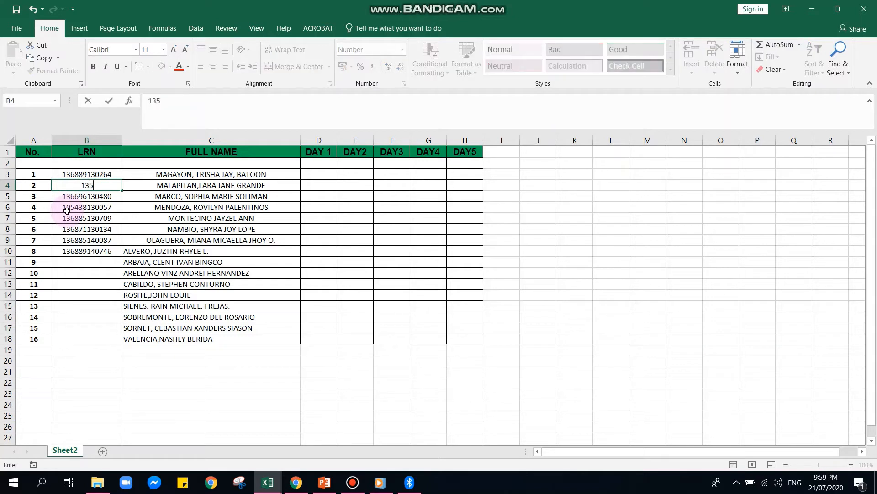
key(Return)
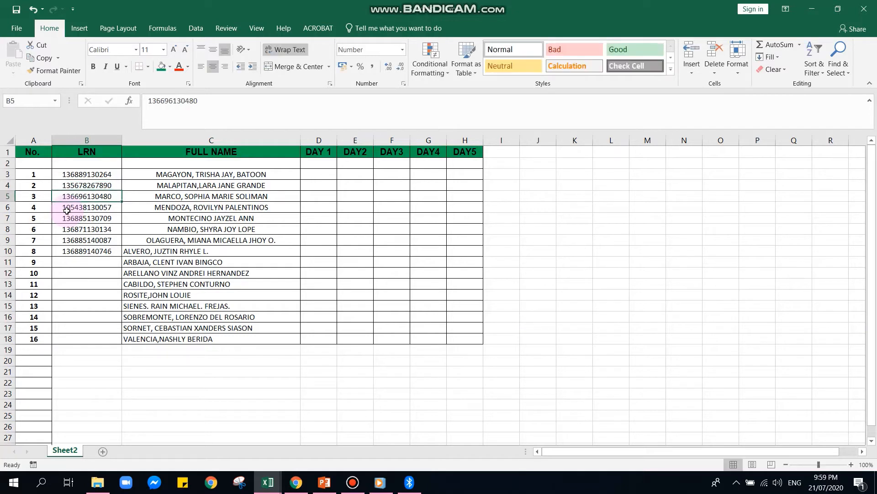
click(75, 186)
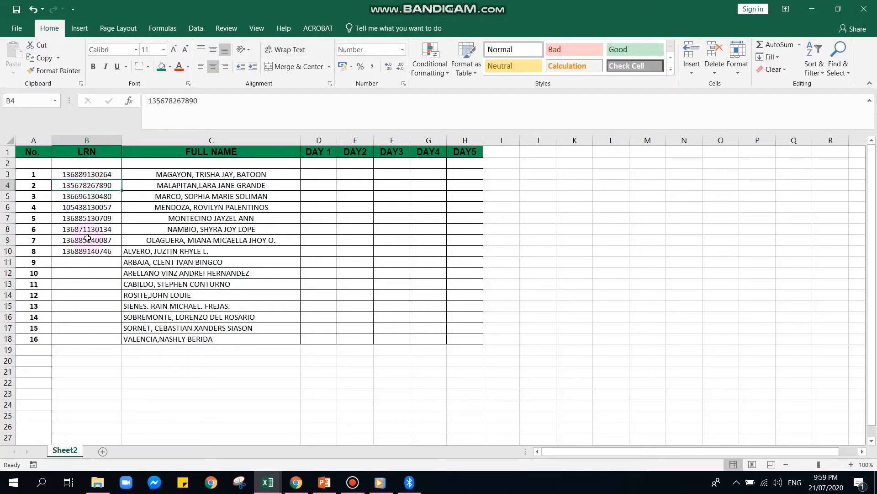
Enter a new 12-digit LRN for student 9 in B11.
click(88, 264)
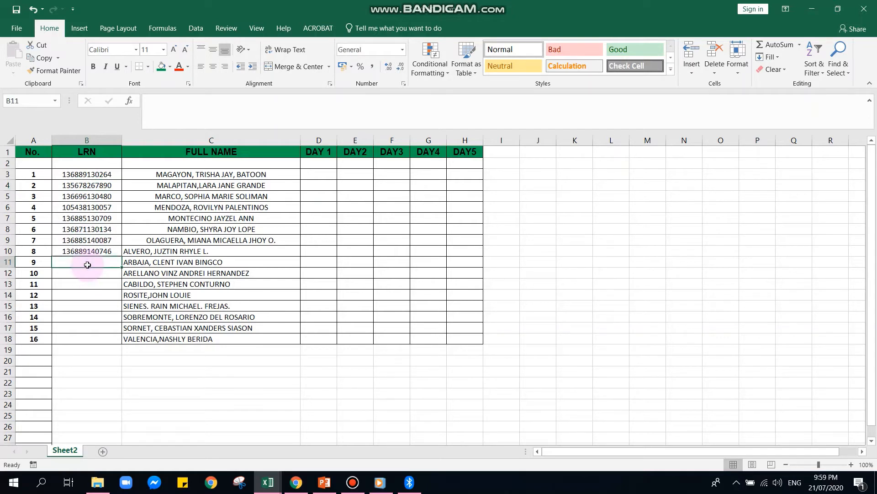
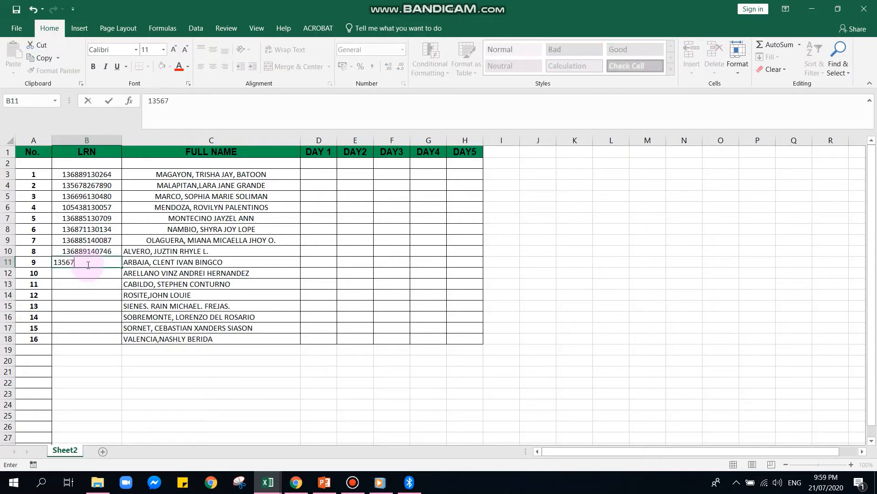
click(164, 101)
text(12)
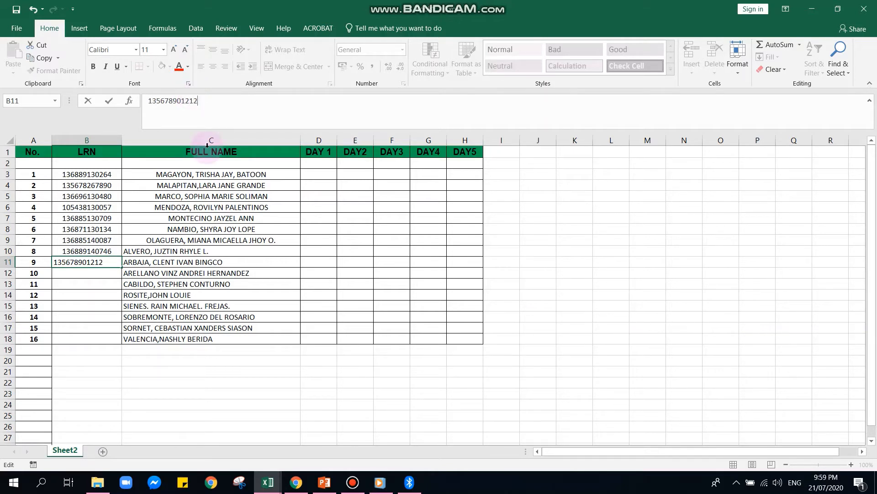
click(75, 326)
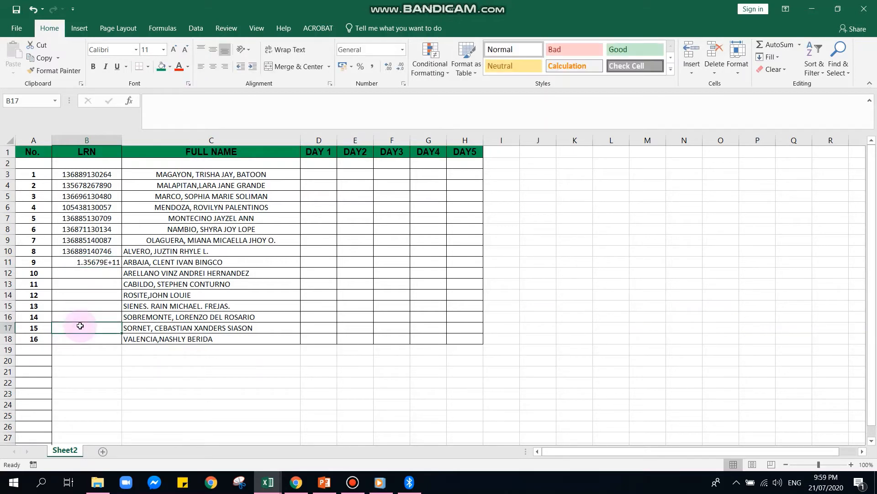
Prefix B11's LRN with an apostrophe so all 12 digits show as text.
click(100, 262)
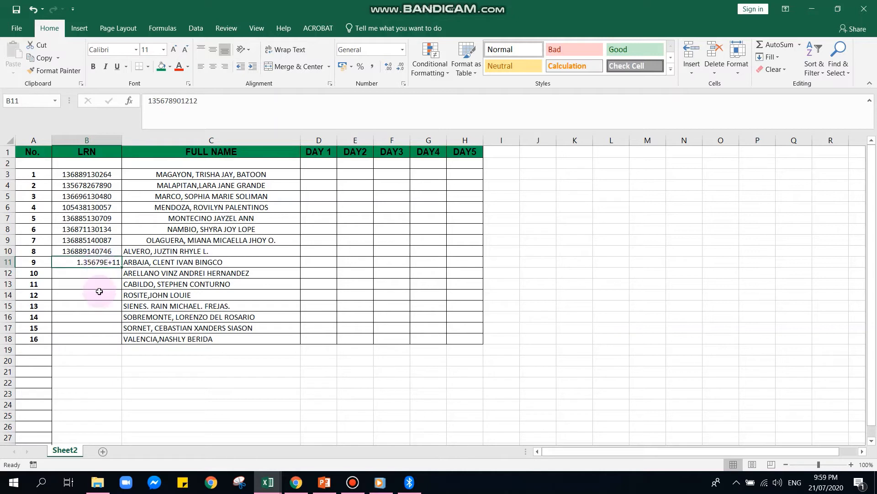
drag(211, 101, 149, 101)
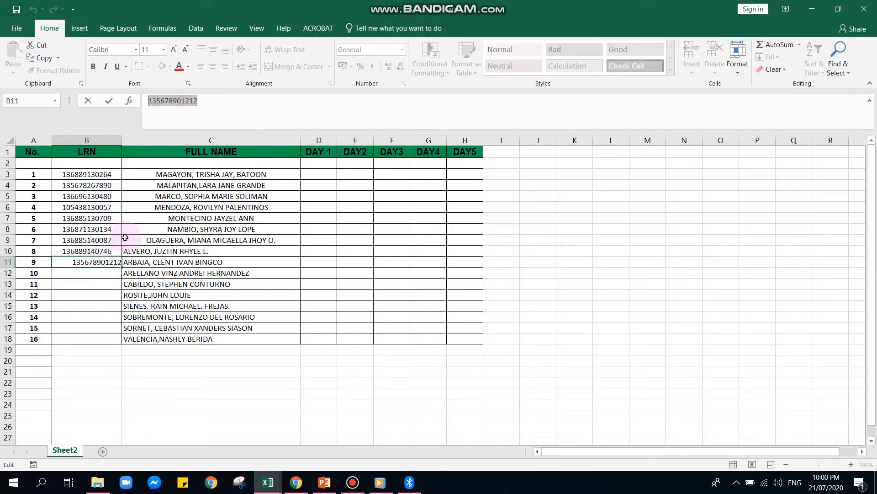
click(101, 262)
key(Return)
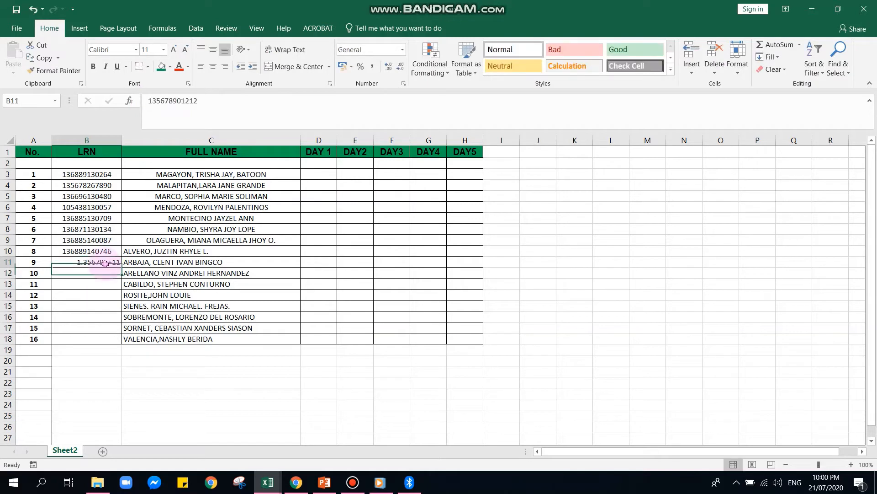
click(105, 264)
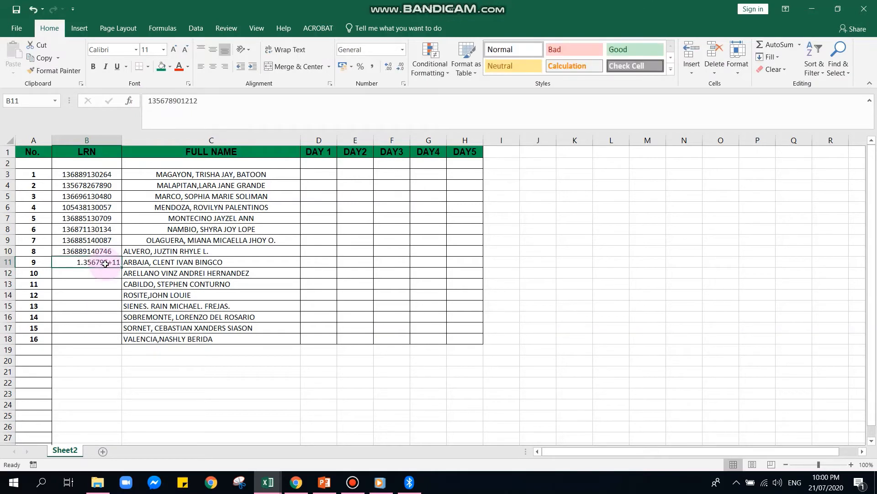
click(150, 103)
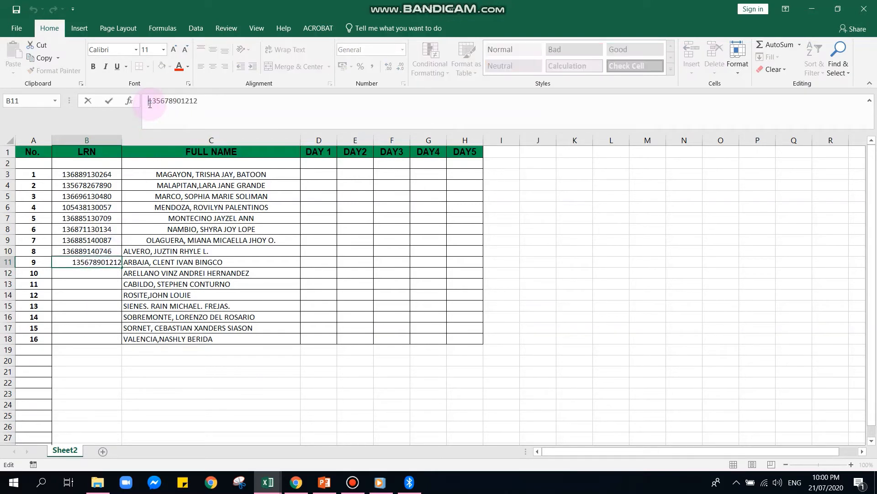
text(')
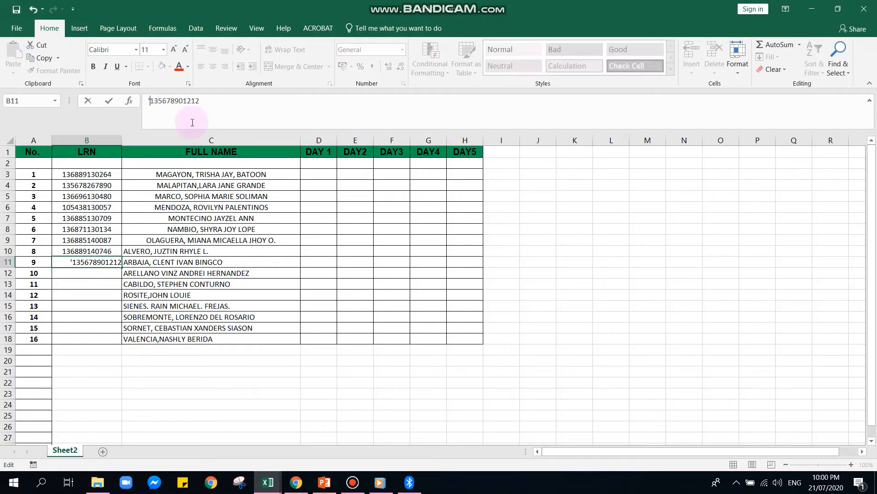
click(100, 274)
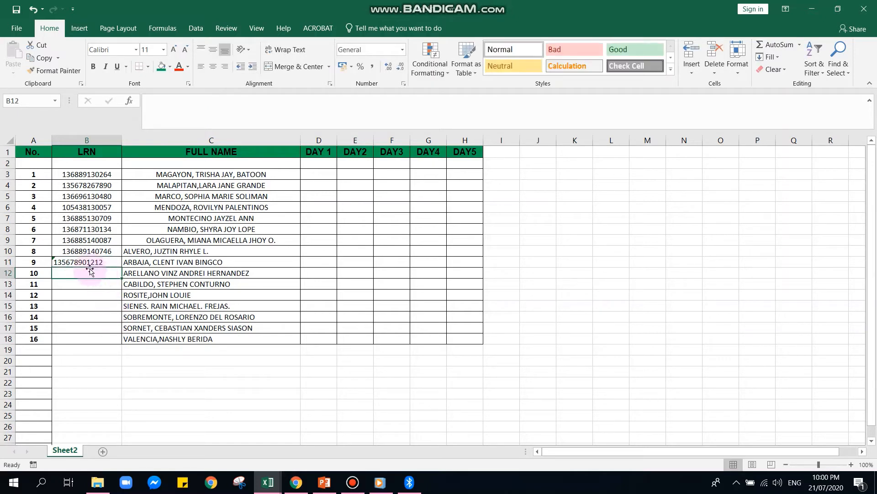
click(83, 262)
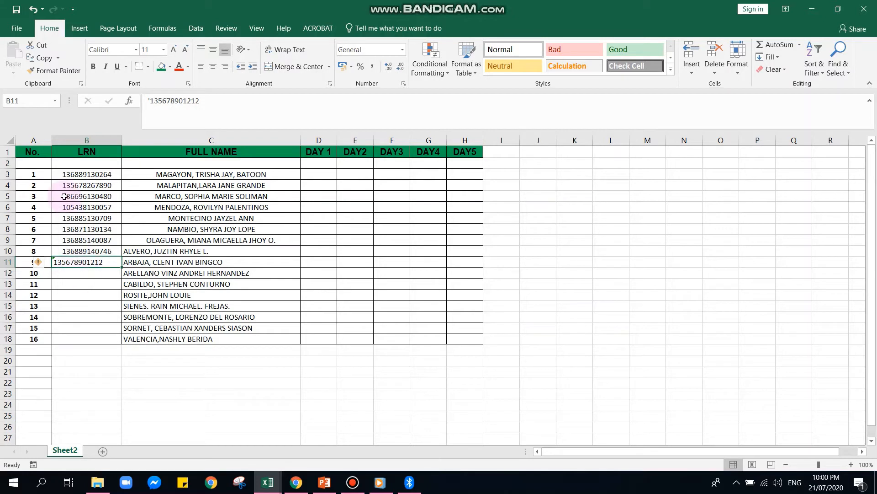
drag(64, 174, 87, 250)
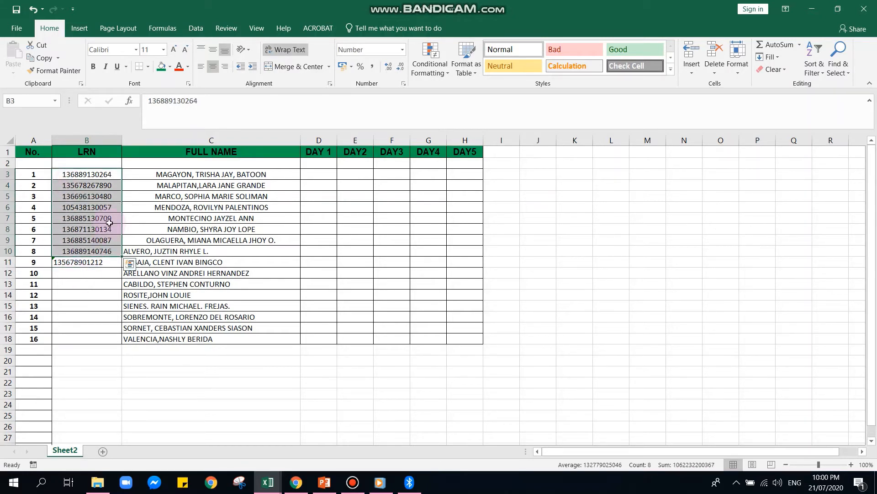
Centre the LRN in B11 to match the LRNs above it.
click(92, 262)
click(215, 72)
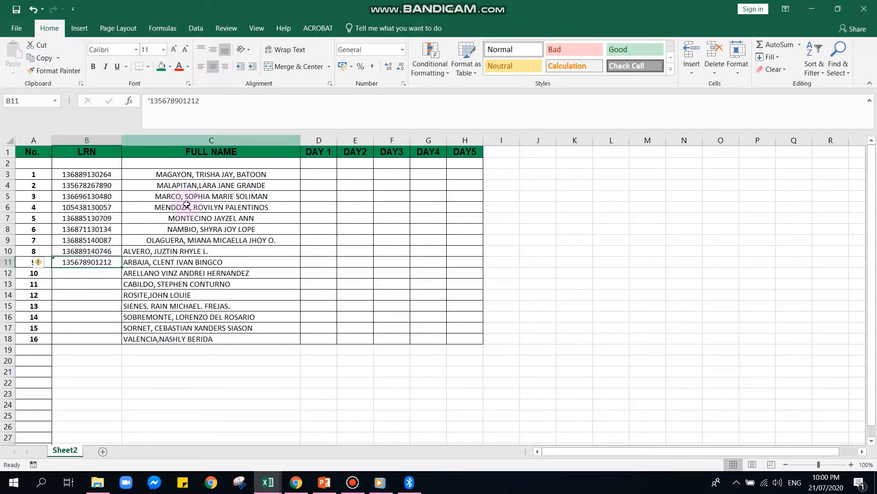
click(101, 328)
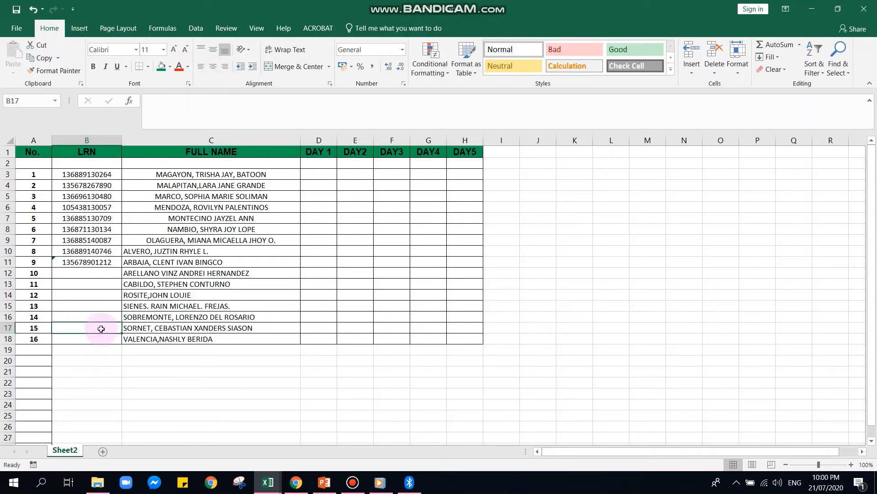
Select the full names in C3:C18 and the LRNs in column B to check them.
click(166, 176)
drag(166, 176, 183, 337)
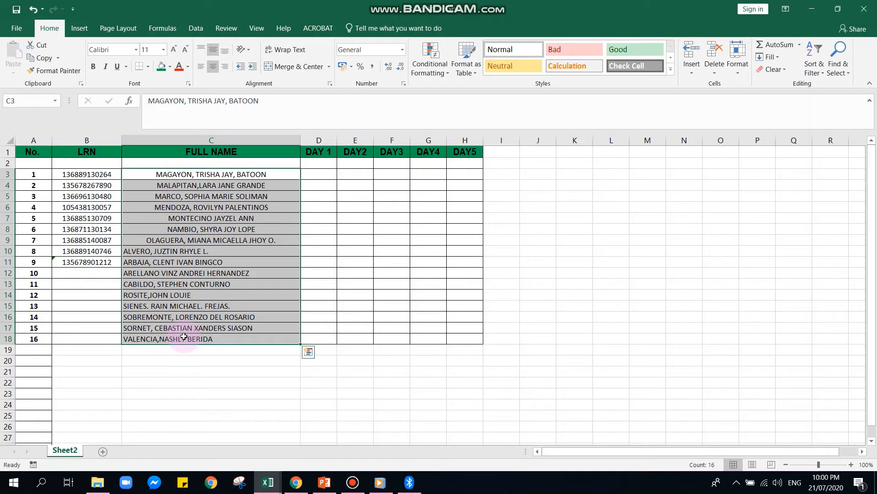
click(185, 369)
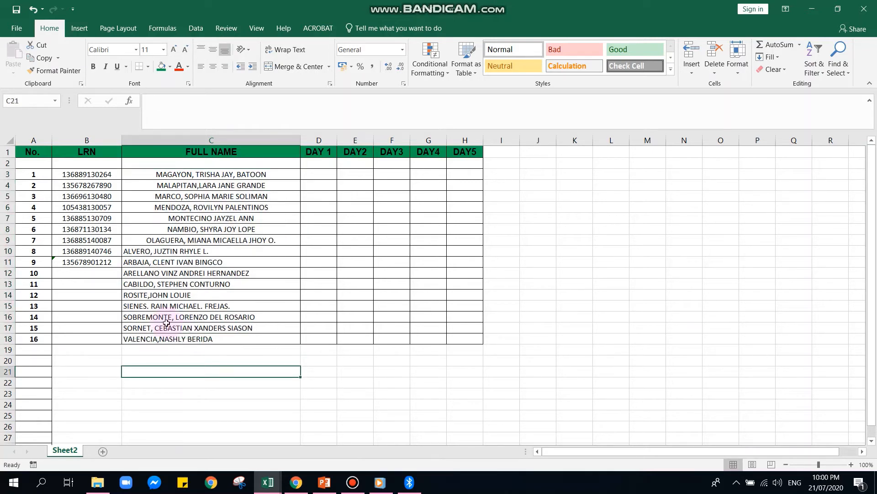
click(77, 174)
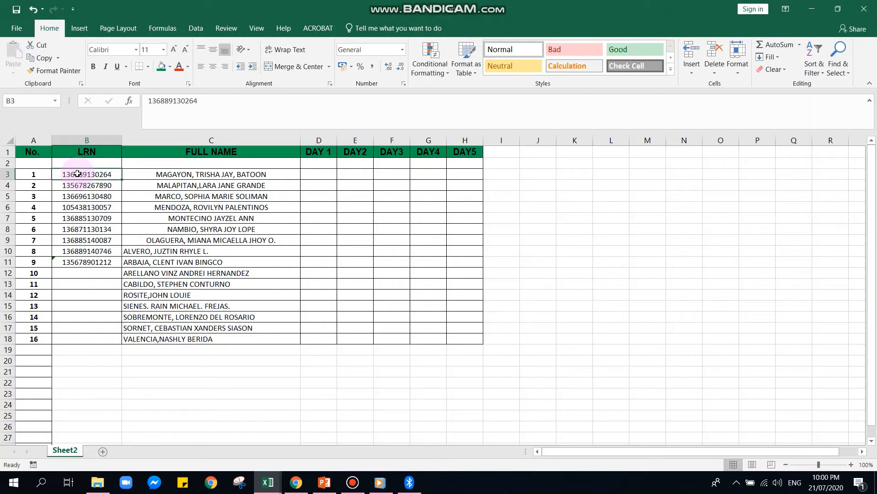
drag(137, 176, 213, 270)
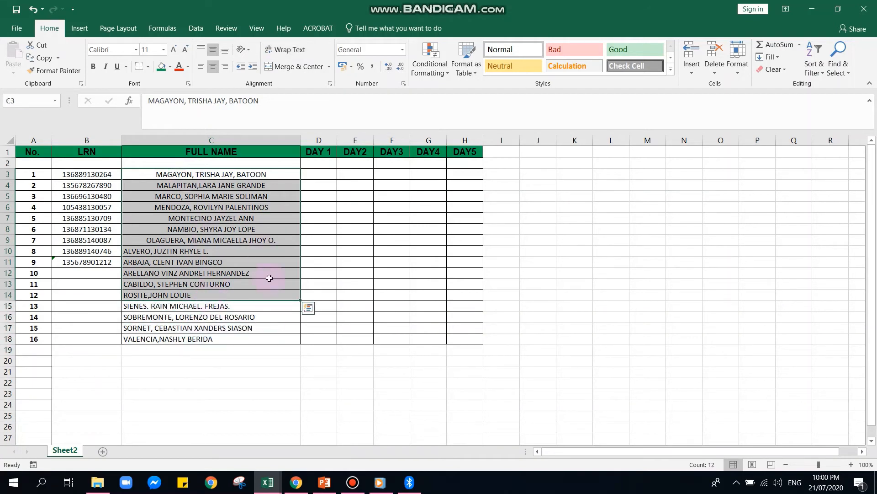
click(92, 174)
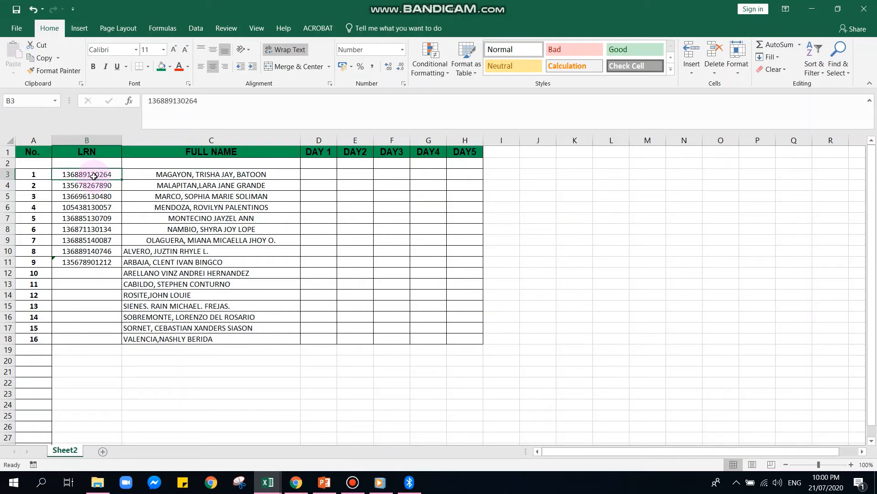
Custom-sort B3:C18 by the full-name column on cell values, A to Z, with row 3 as header.
drag(94, 176, 186, 330)
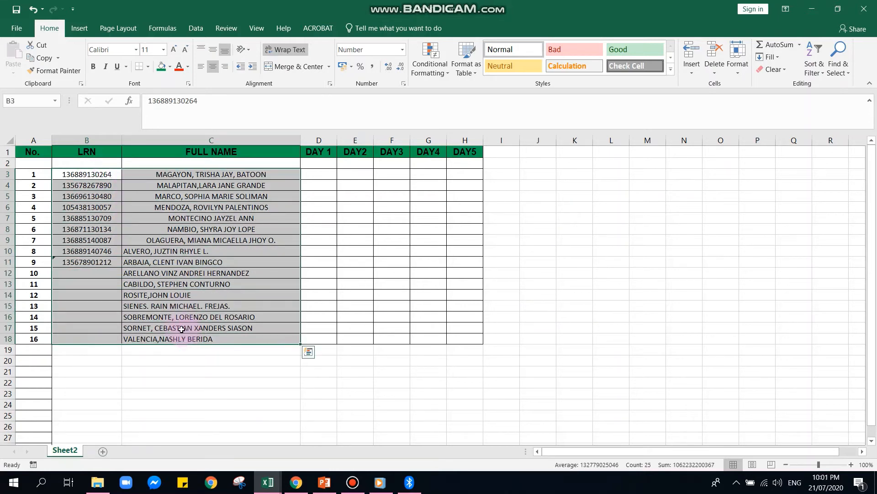
click(815, 68)
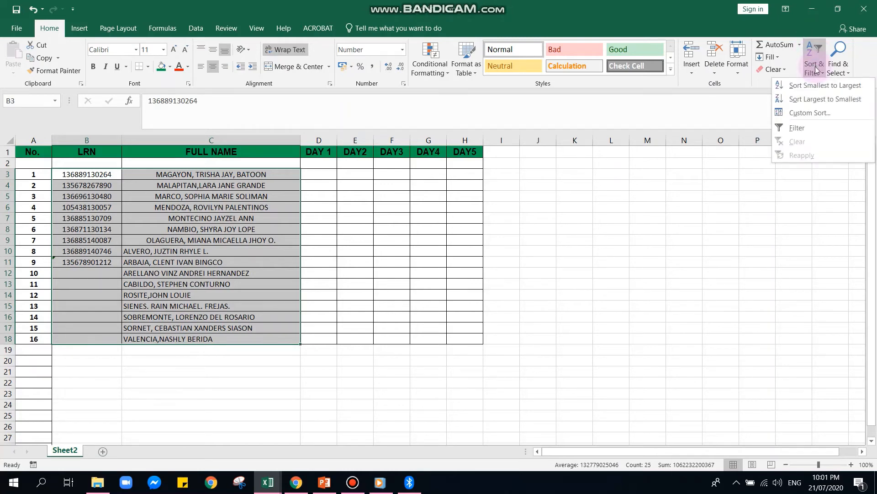
click(810, 112)
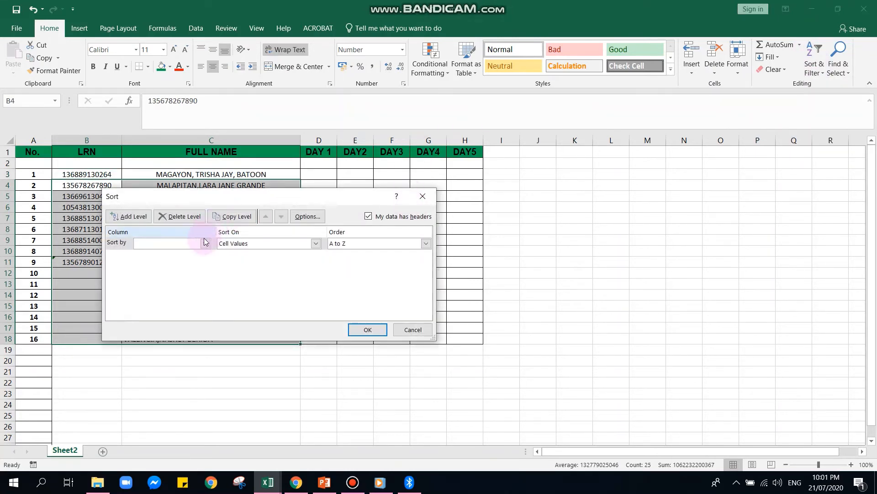
click(206, 243)
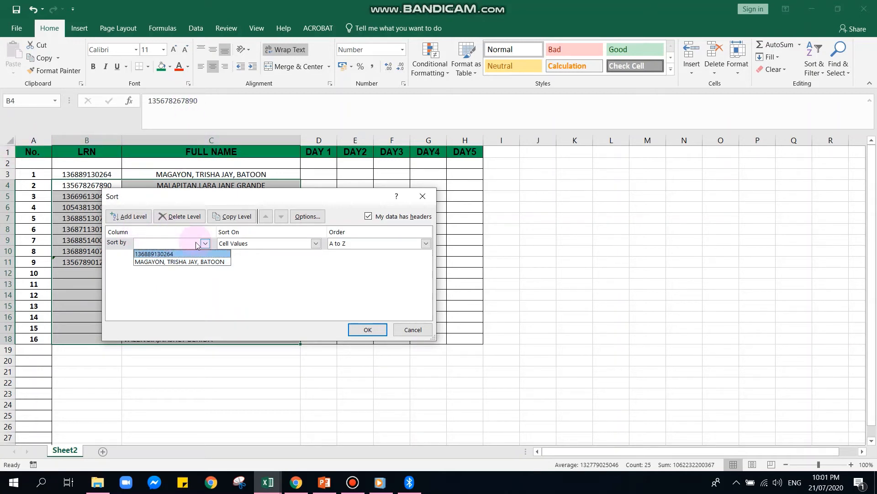
click(206, 261)
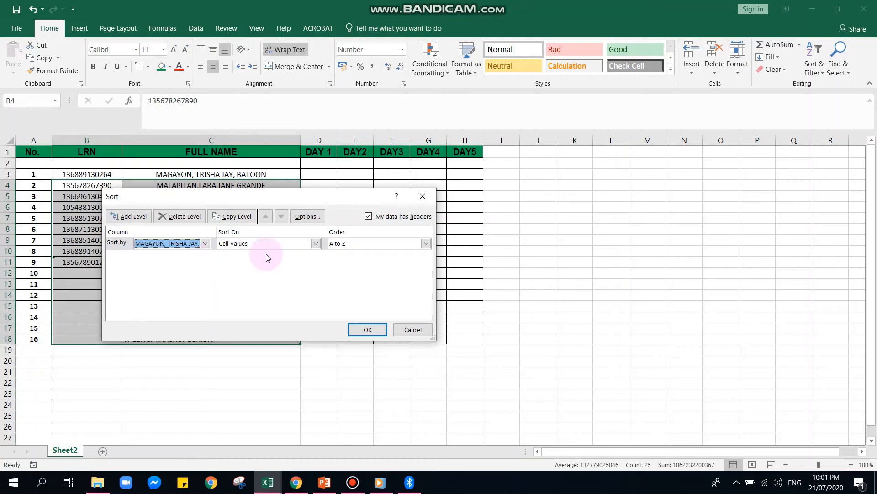
click(316, 246)
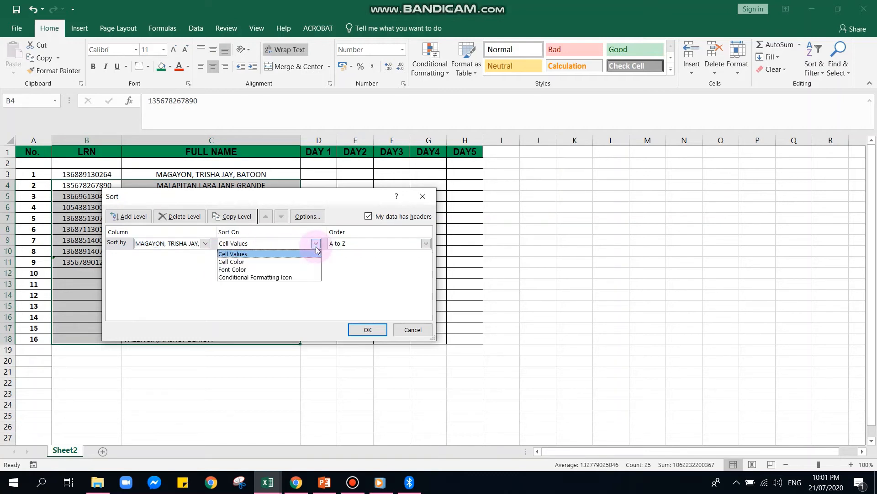
click(303, 253)
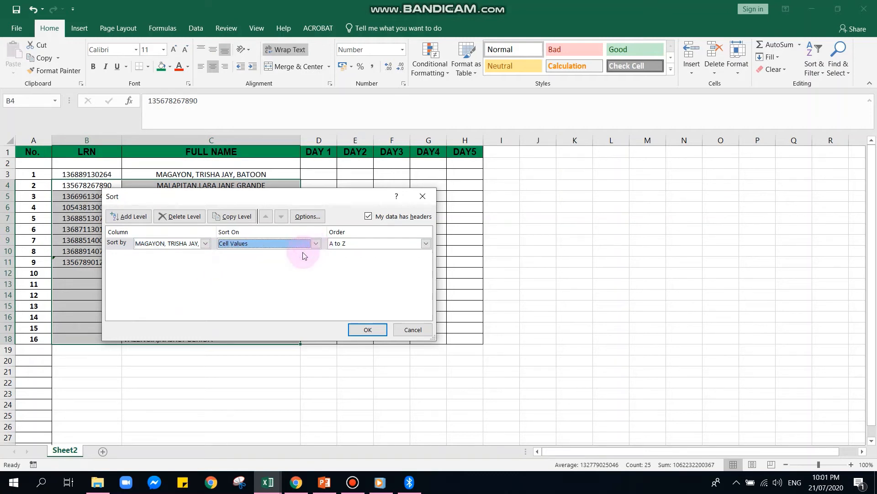
click(427, 245)
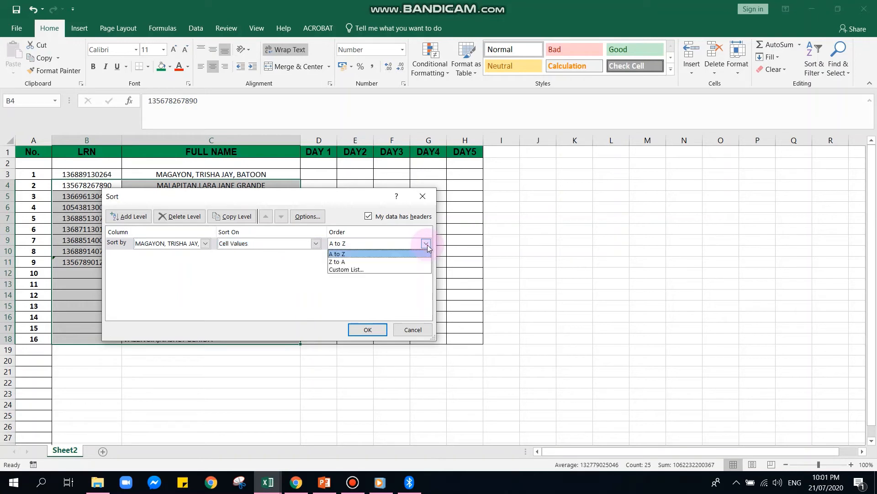
click(365, 255)
click(366, 329)
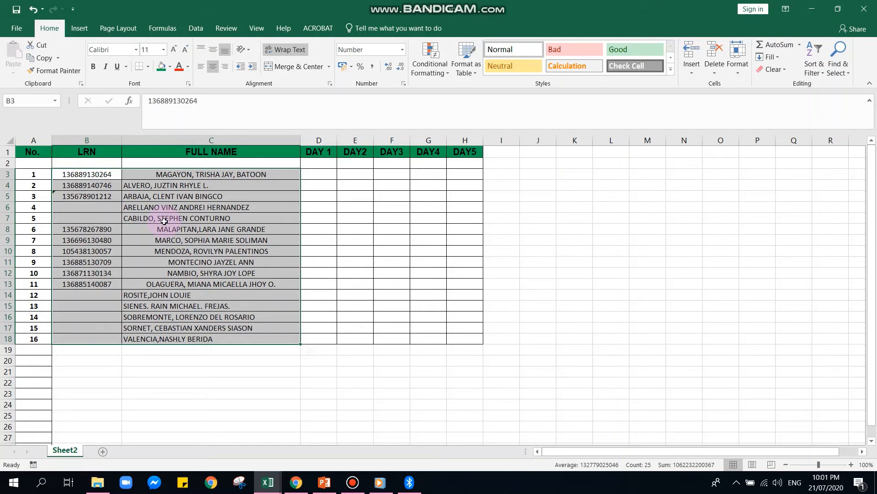
click(173, 173)
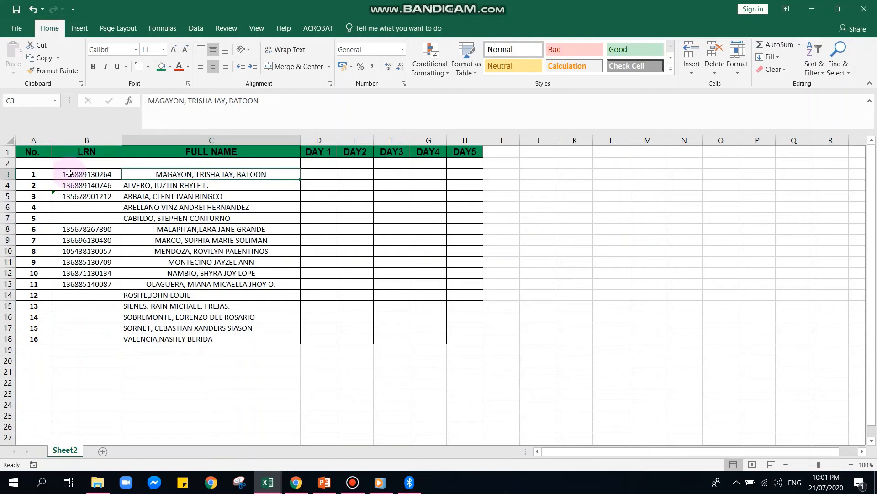
Custom-sort B2:C18 by column C, A to Z, so the first student row is included.
drag(69, 162, 261, 339)
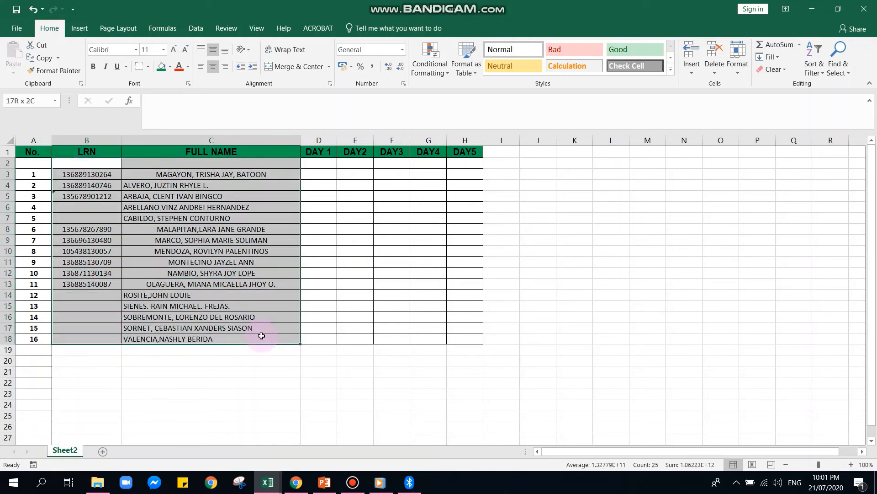
click(820, 74)
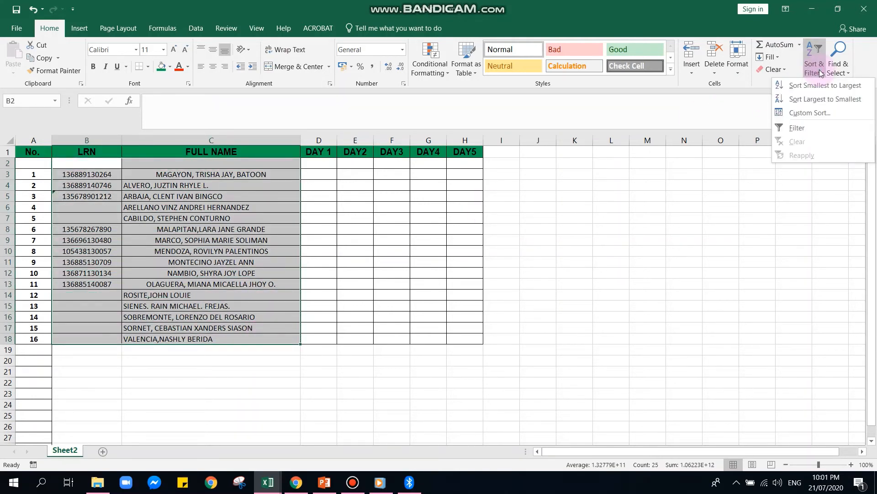
click(810, 116)
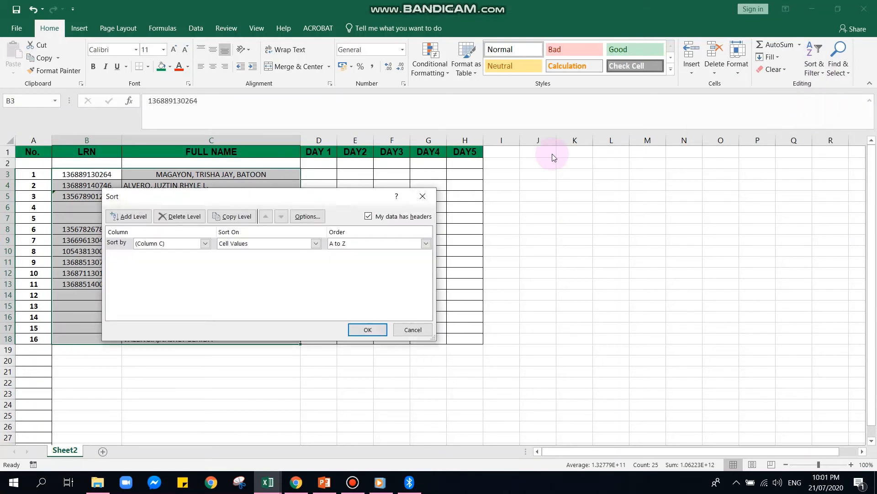
click(206, 244)
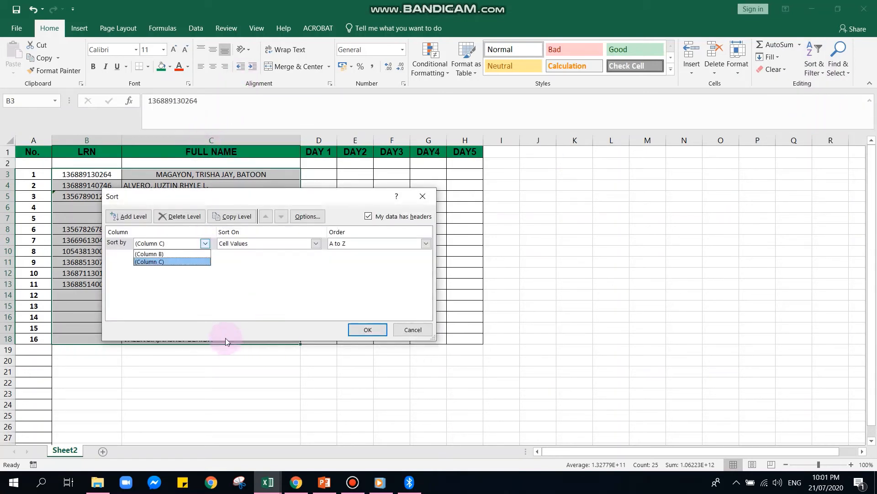
click(187, 262)
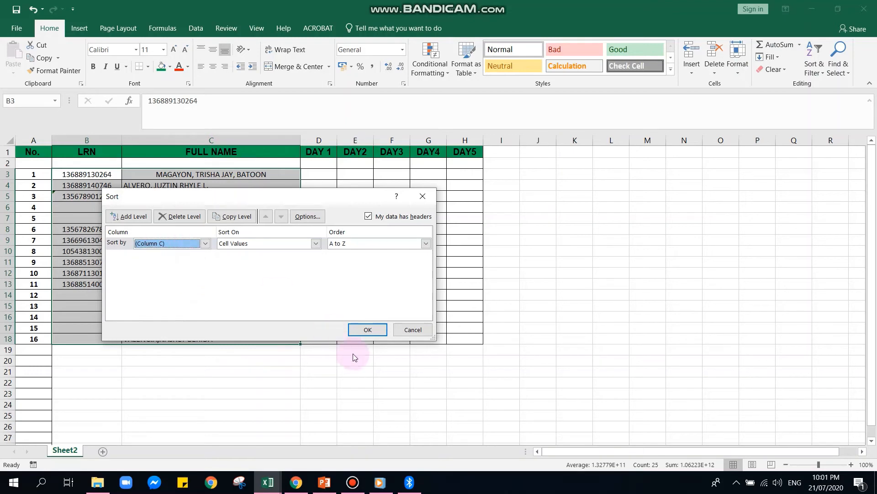
click(368, 331)
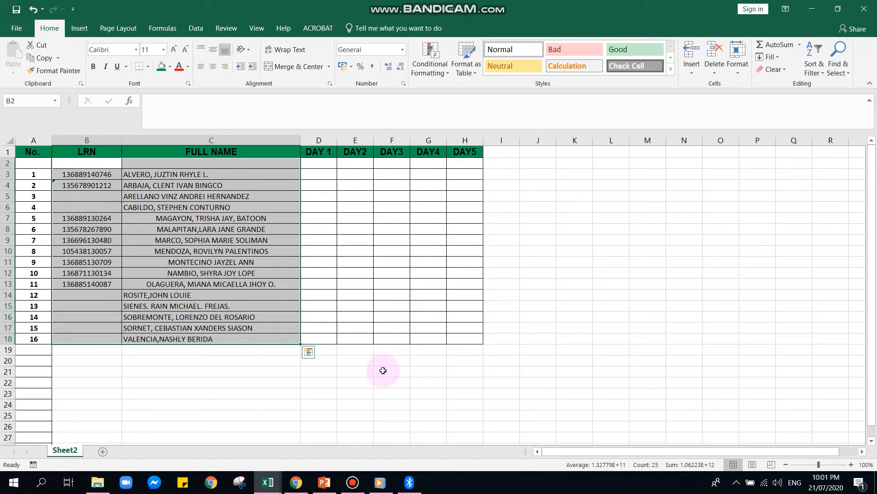
click(199, 68)
click(234, 365)
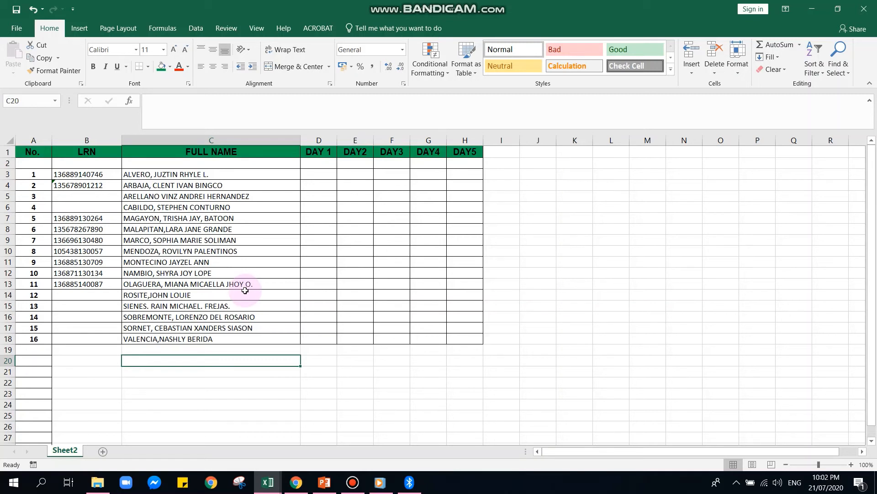
click(320, 176)
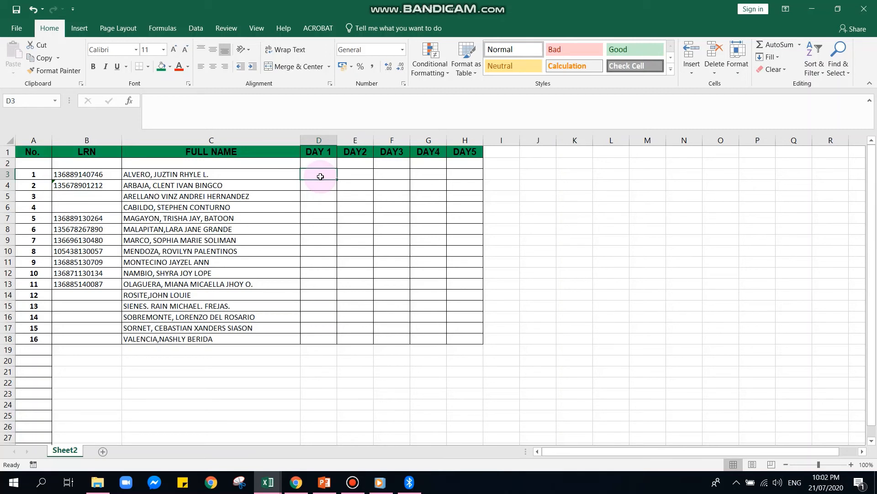
Enter 1 in each of D3 through H3 for the first student.
text(1)
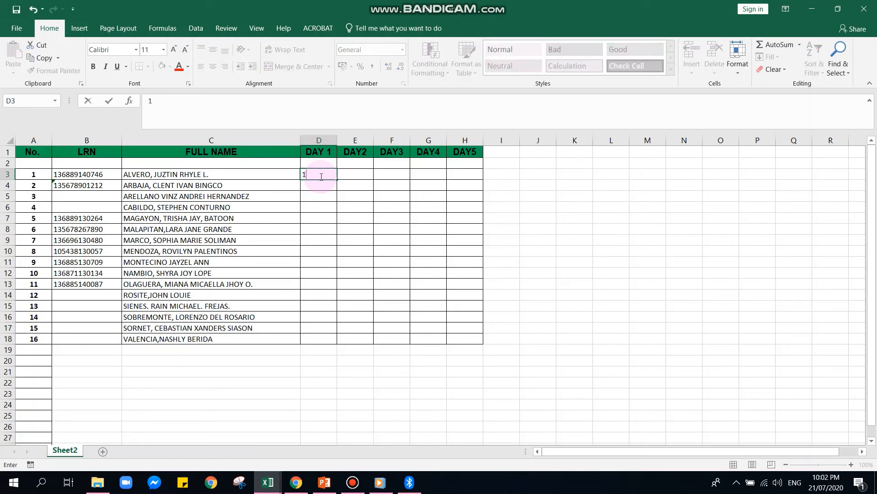
key(Tab)
text(1)
key(Tab)
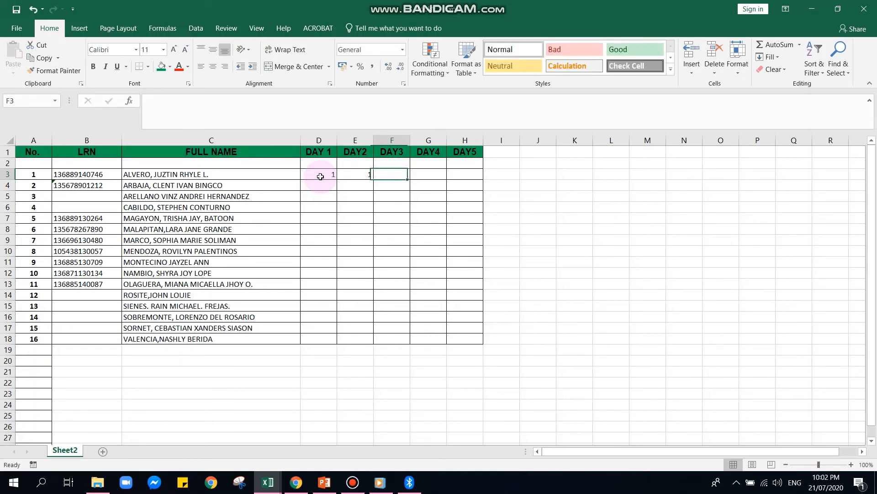
text(1)
key(Tab)
text(1)
key(Tab)
text(1)
key(Tab)
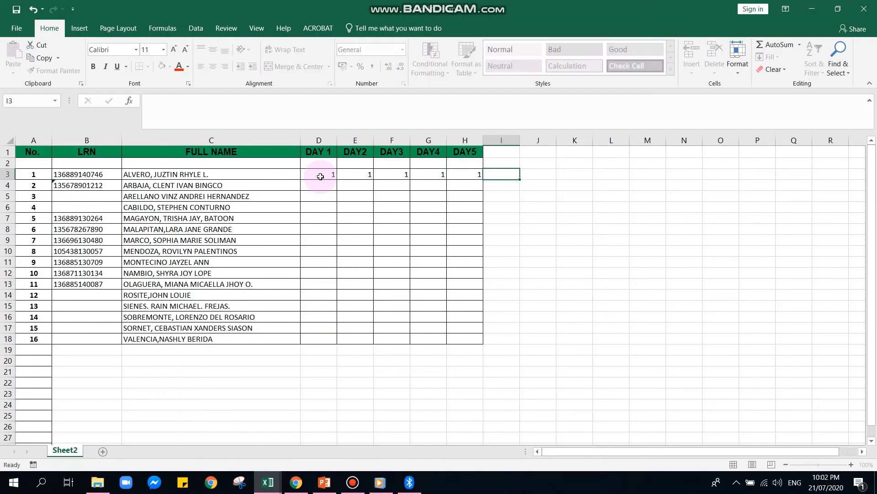
Fill the 1s in D3:H3 down to row 18 and centre them.
drag(320, 176, 476, 179)
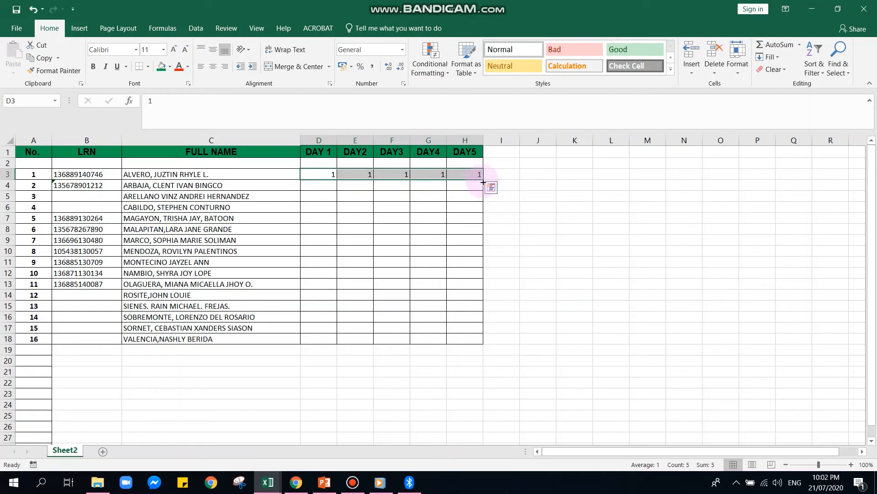
drag(483, 178, 469, 344)
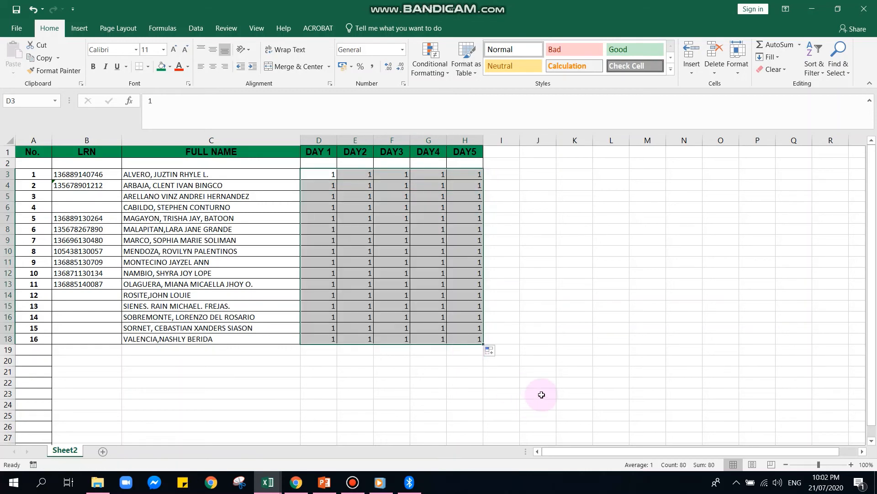
click(217, 68)
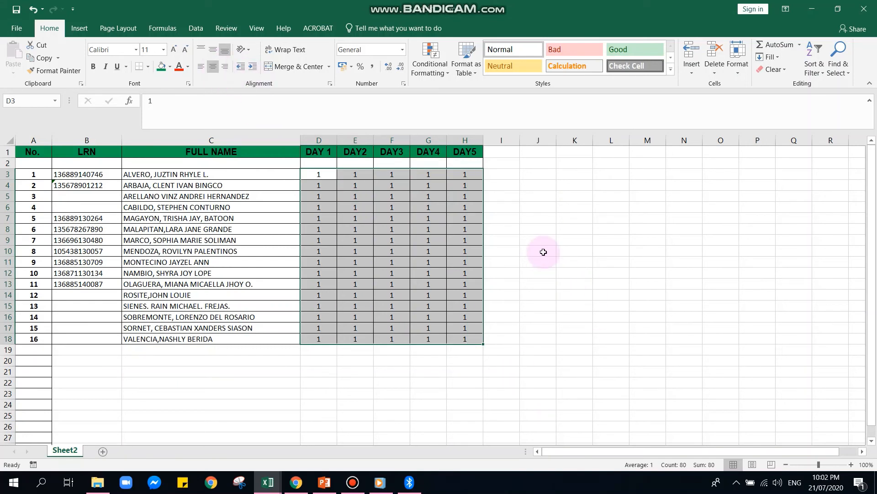
click(497, 156)
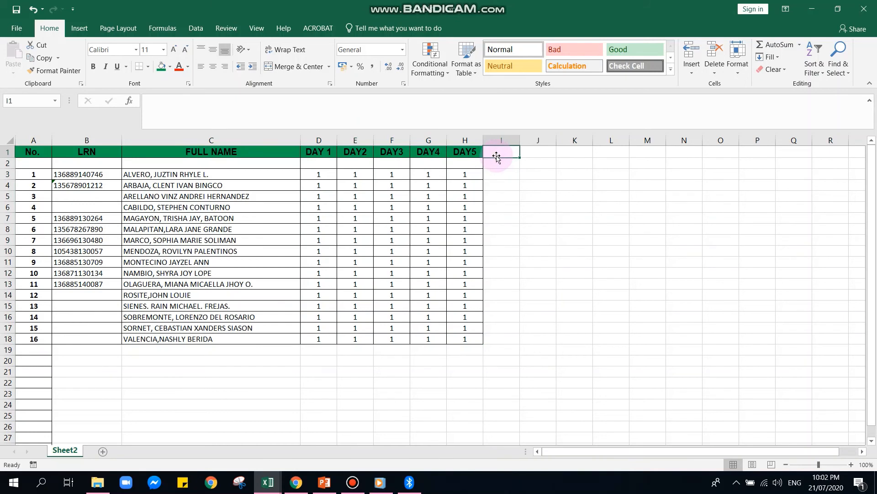
Add the heading Total in I1 and AutoSum D3:H3 into I3.
text(Total)
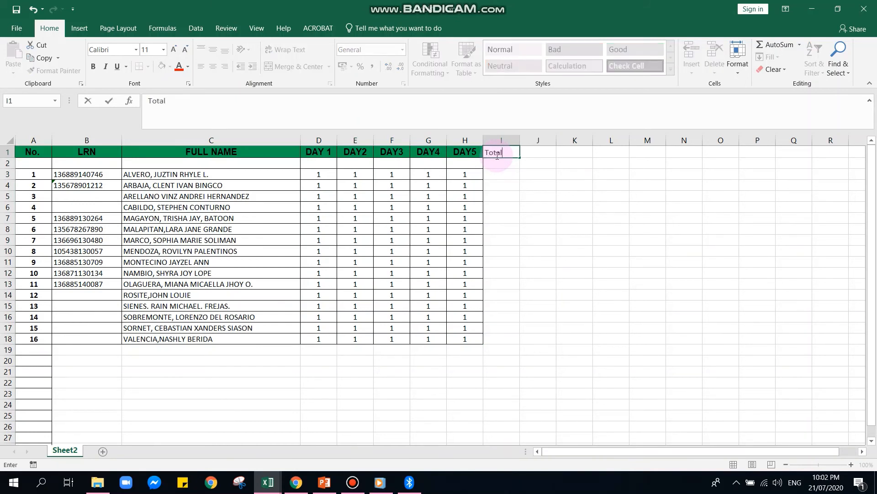
click(498, 196)
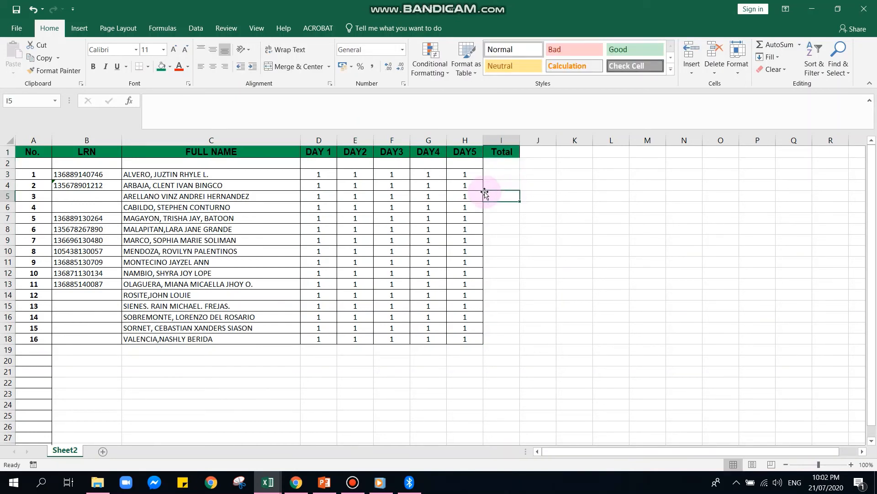
drag(315, 177, 483, 179)
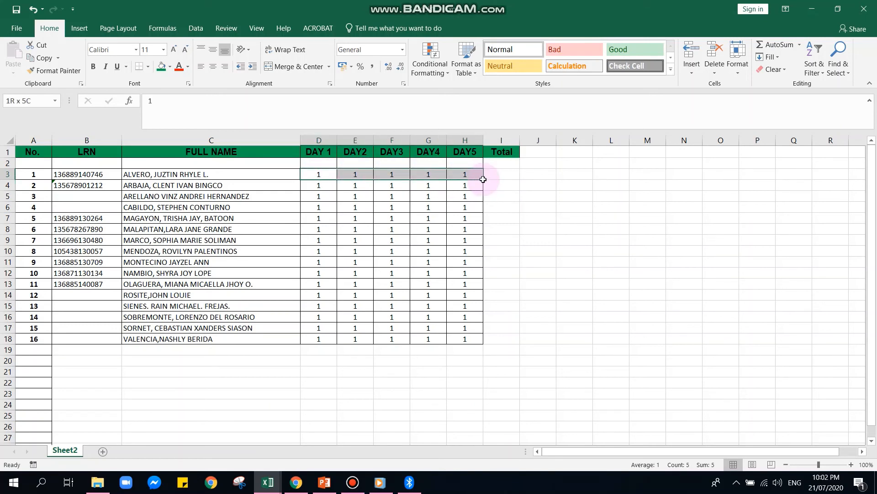
click(800, 45)
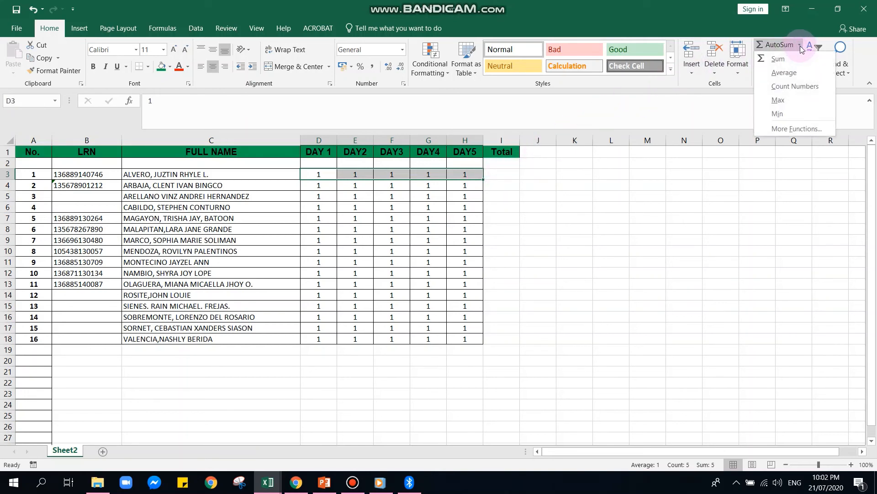
click(794, 59)
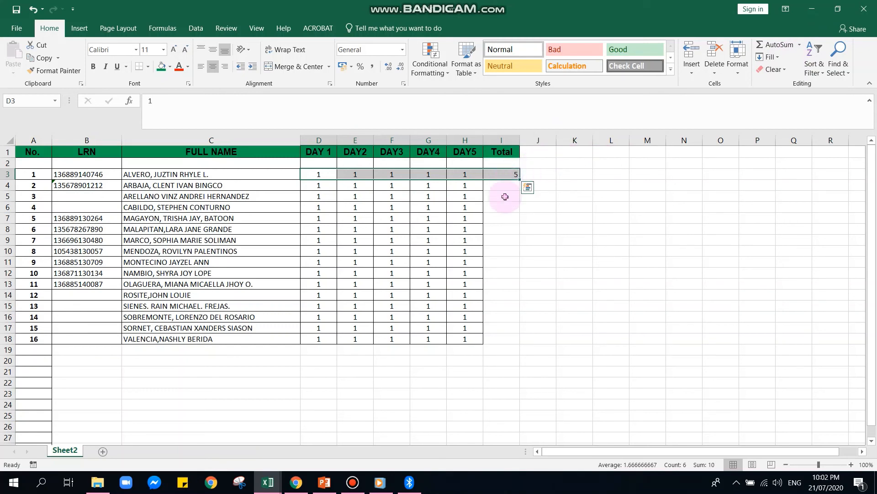
Fill the SUM formula from I3 down to I18, then select I3:I18.
click(505, 196)
click(509, 176)
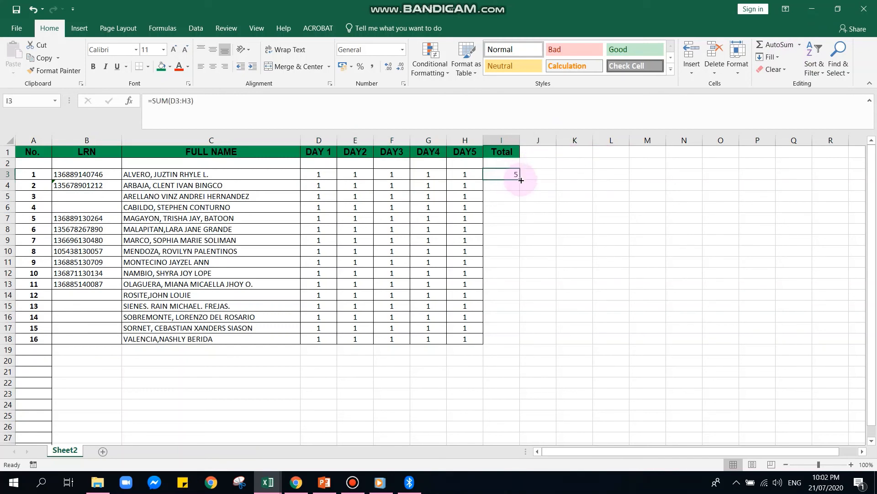
drag(519, 178, 513, 343)
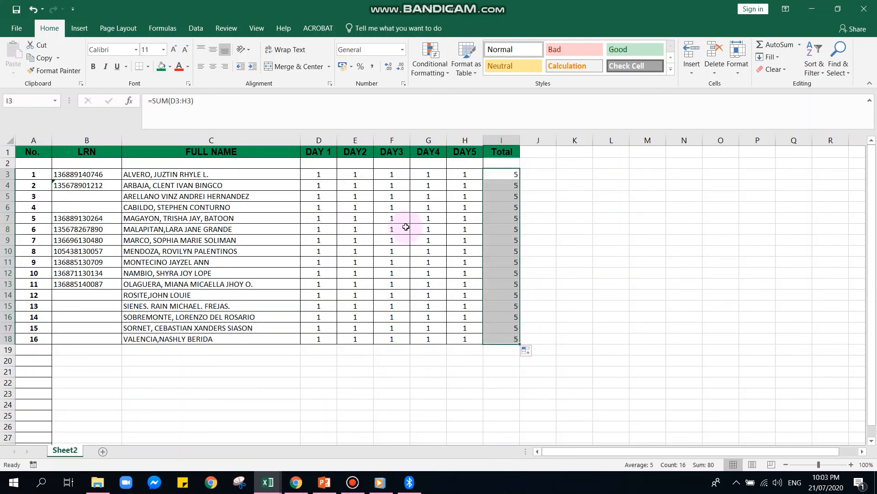
click(628, 268)
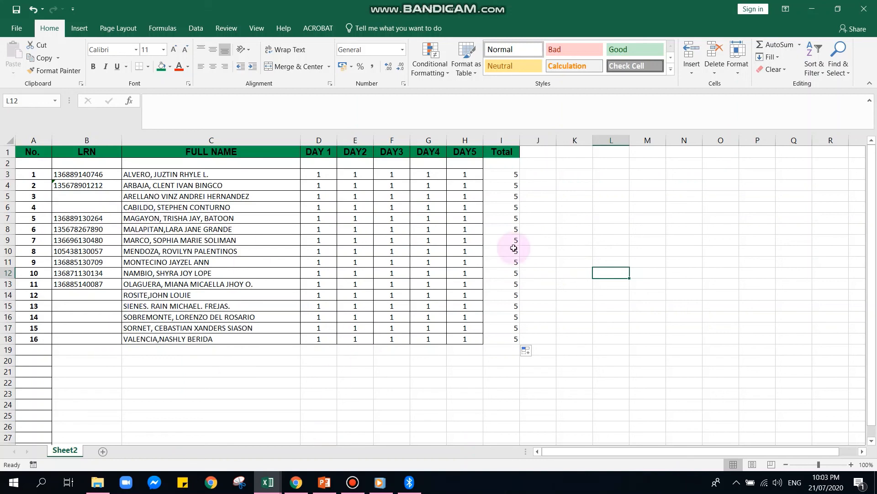
drag(508, 174, 501, 342)
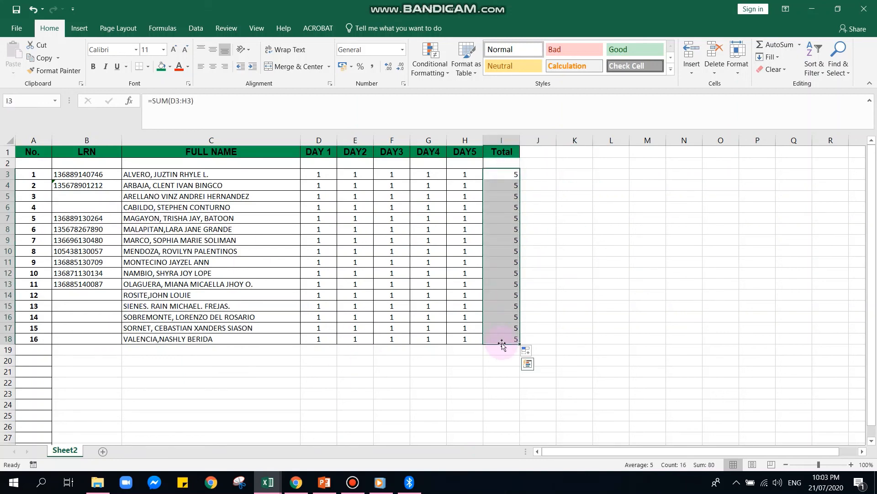
Try AutoSum Average and Count Numbers on the totals, adding results below them.
click(801, 50)
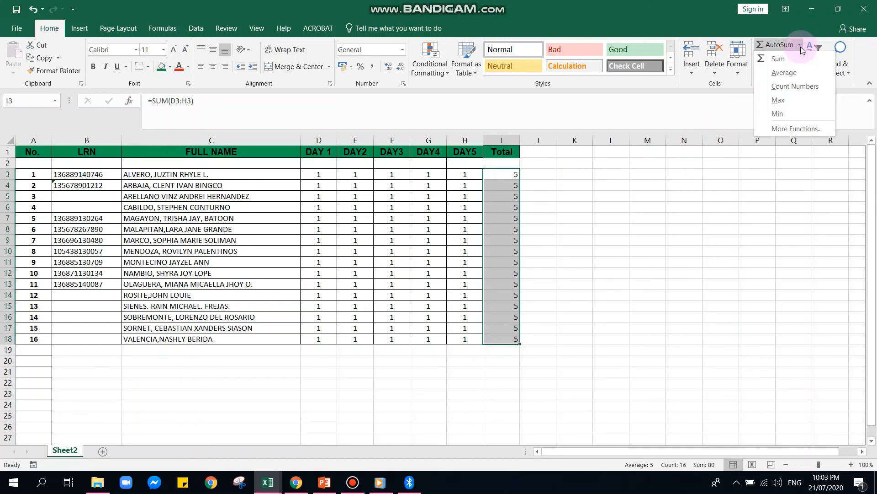
click(785, 70)
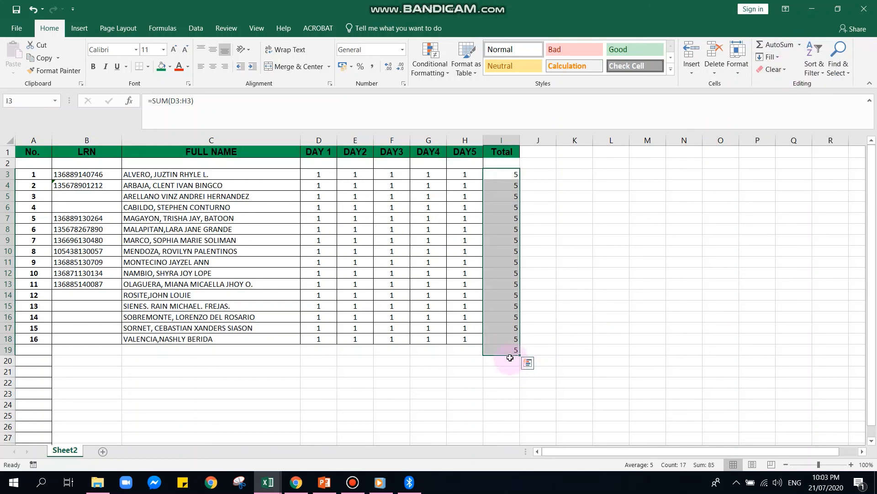
click(799, 45)
click(795, 86)
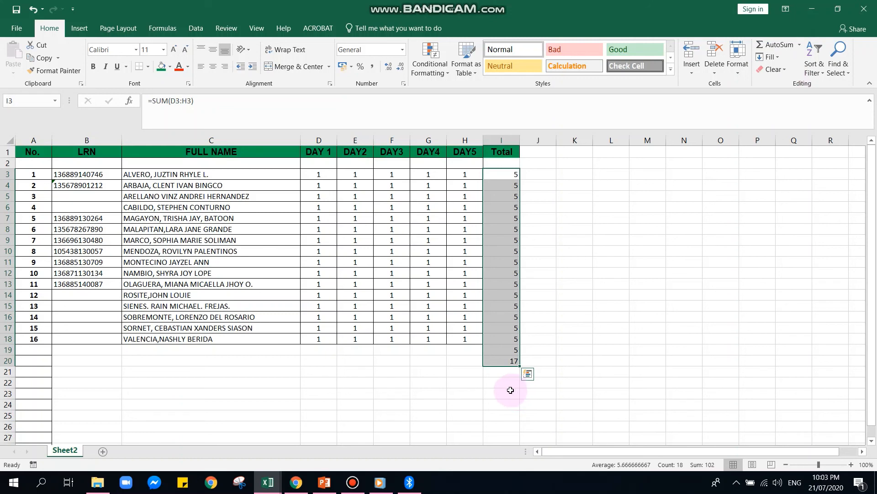
click(528, 374)
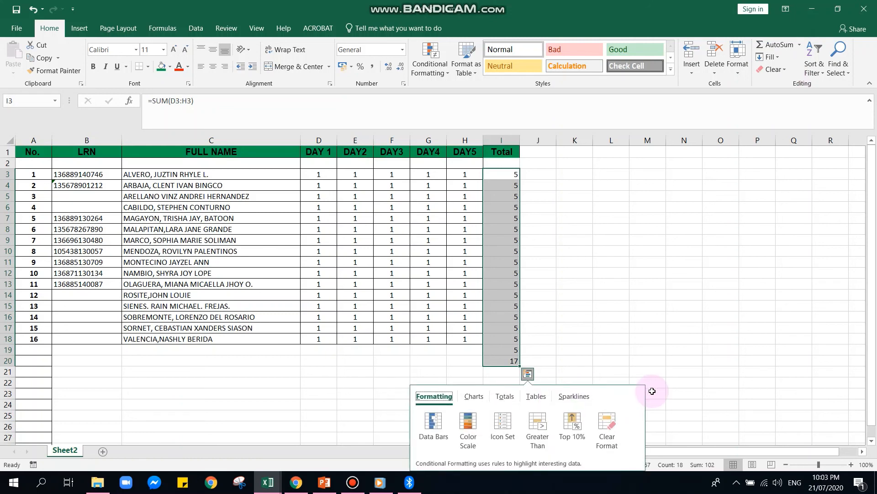
click(671, 323)
Undo the extra results and put a Count Numbers result of 16 in I19.
key(ctrl+z)
key(ctrl+z)
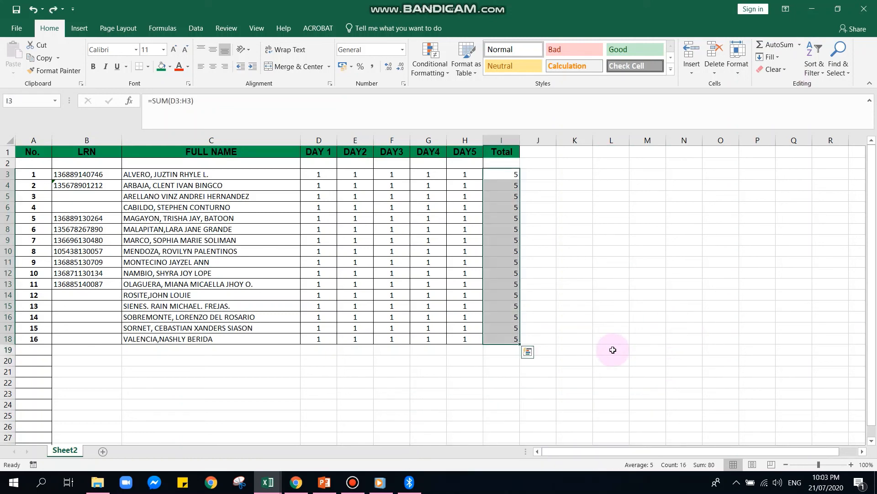
click(803, 44)
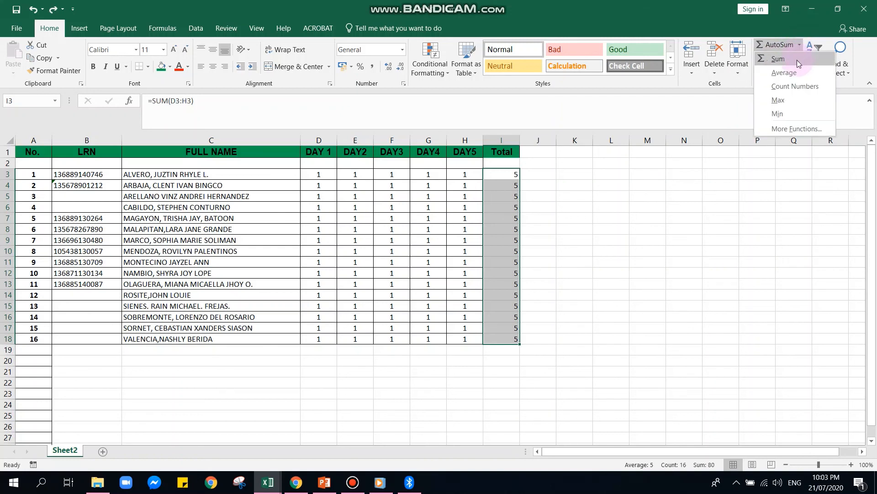
click(794, 87)
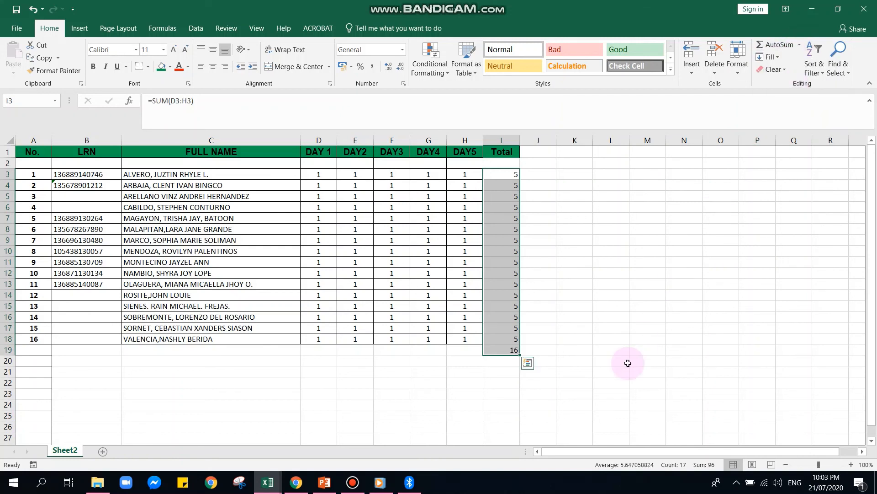